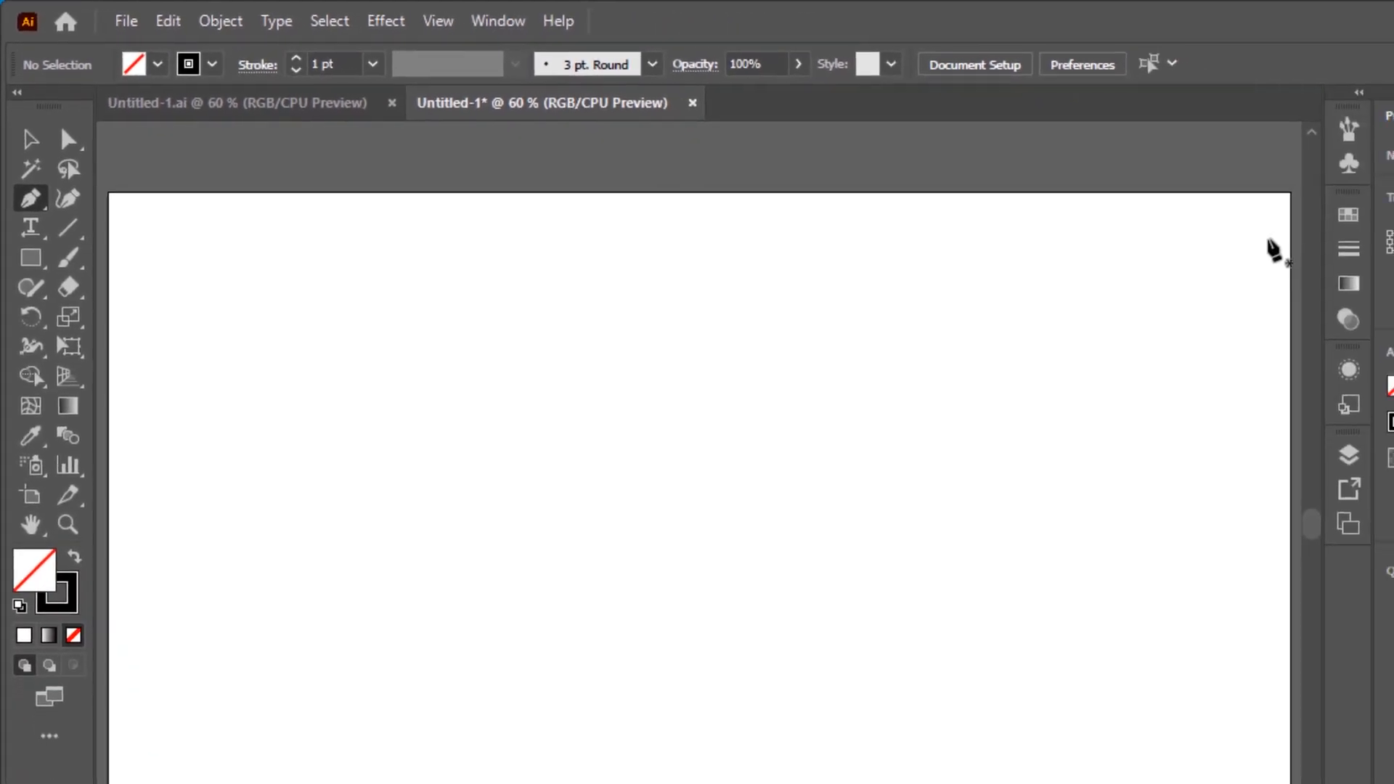
Draw a straight horizontal line about 1300 px long near the artboard's upper edge and center it horizontally on the artboard
click(1262, 238)
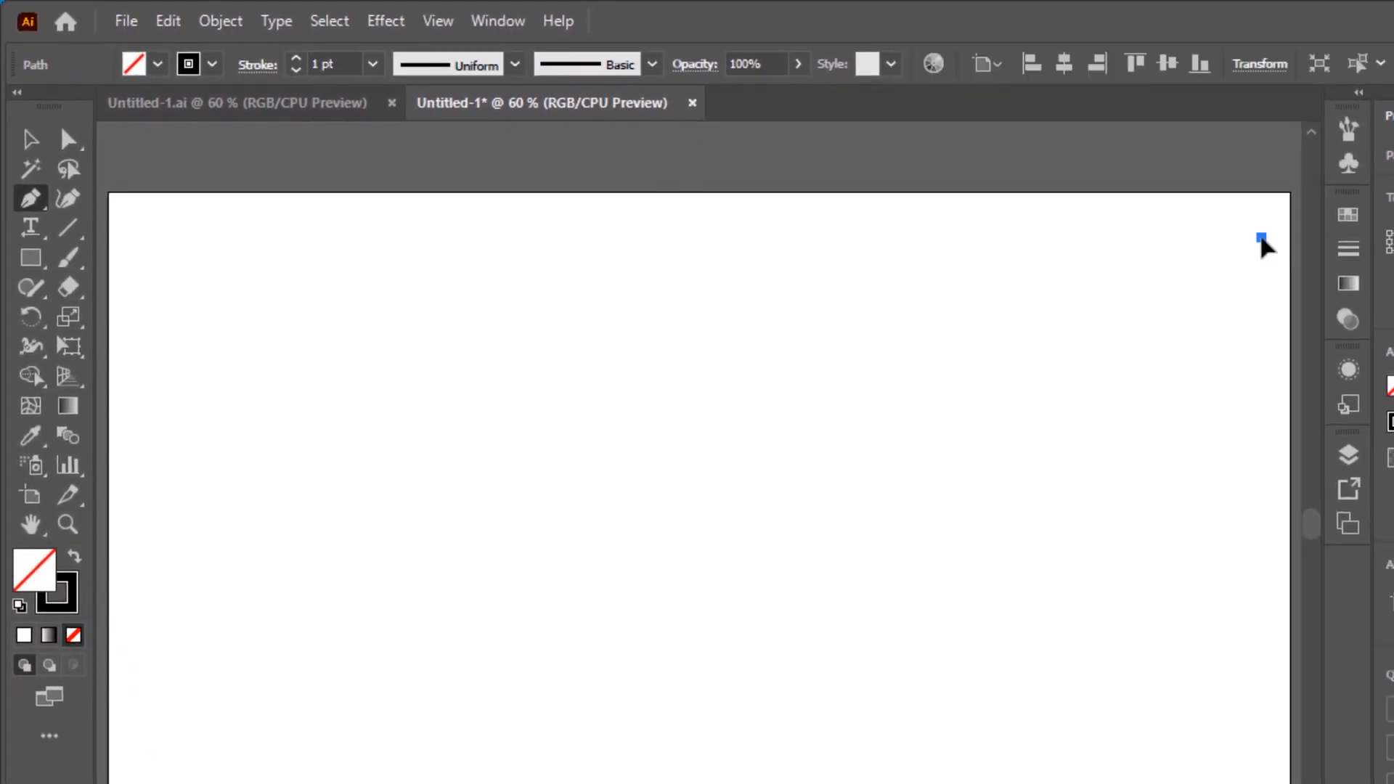
shift+click(136, 226)
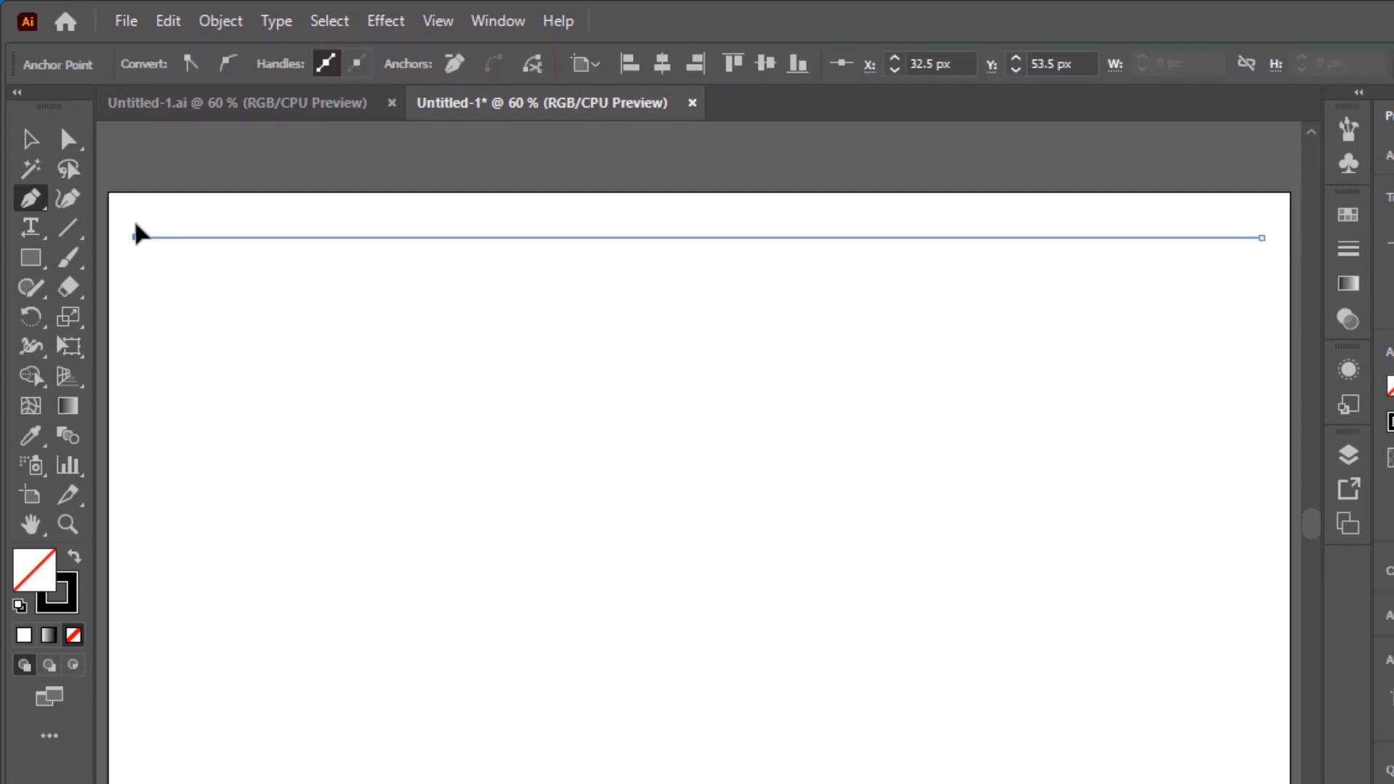
key(v)
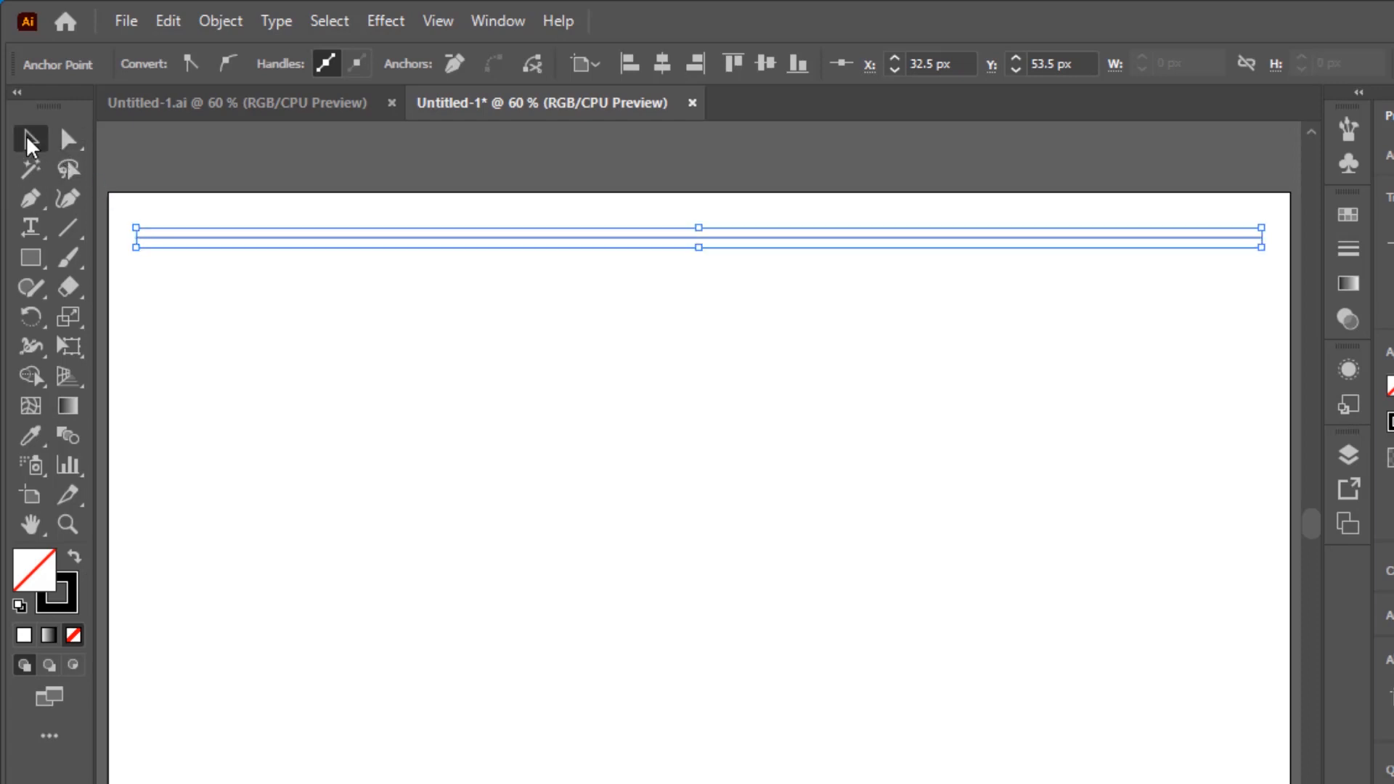
click(392, 192)
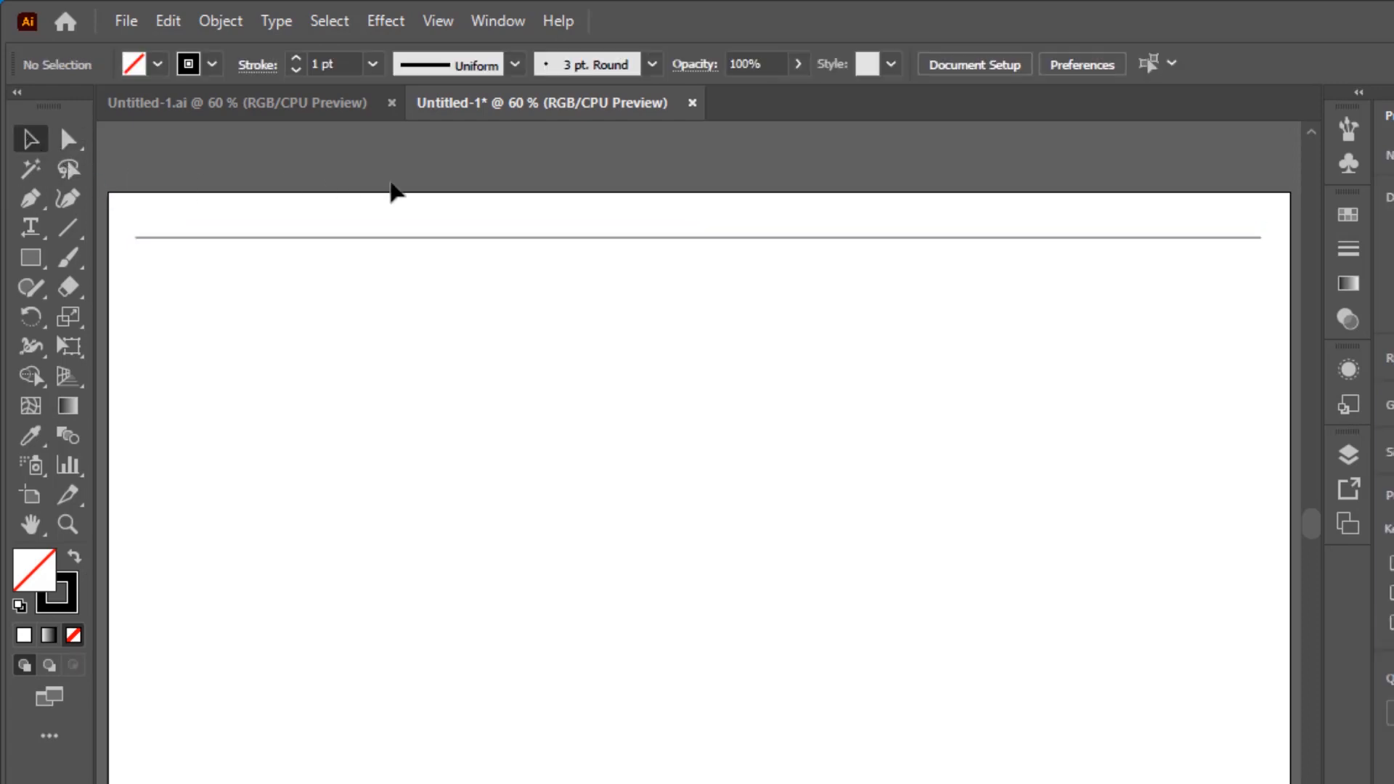
drag(460, 192, 833, 427)
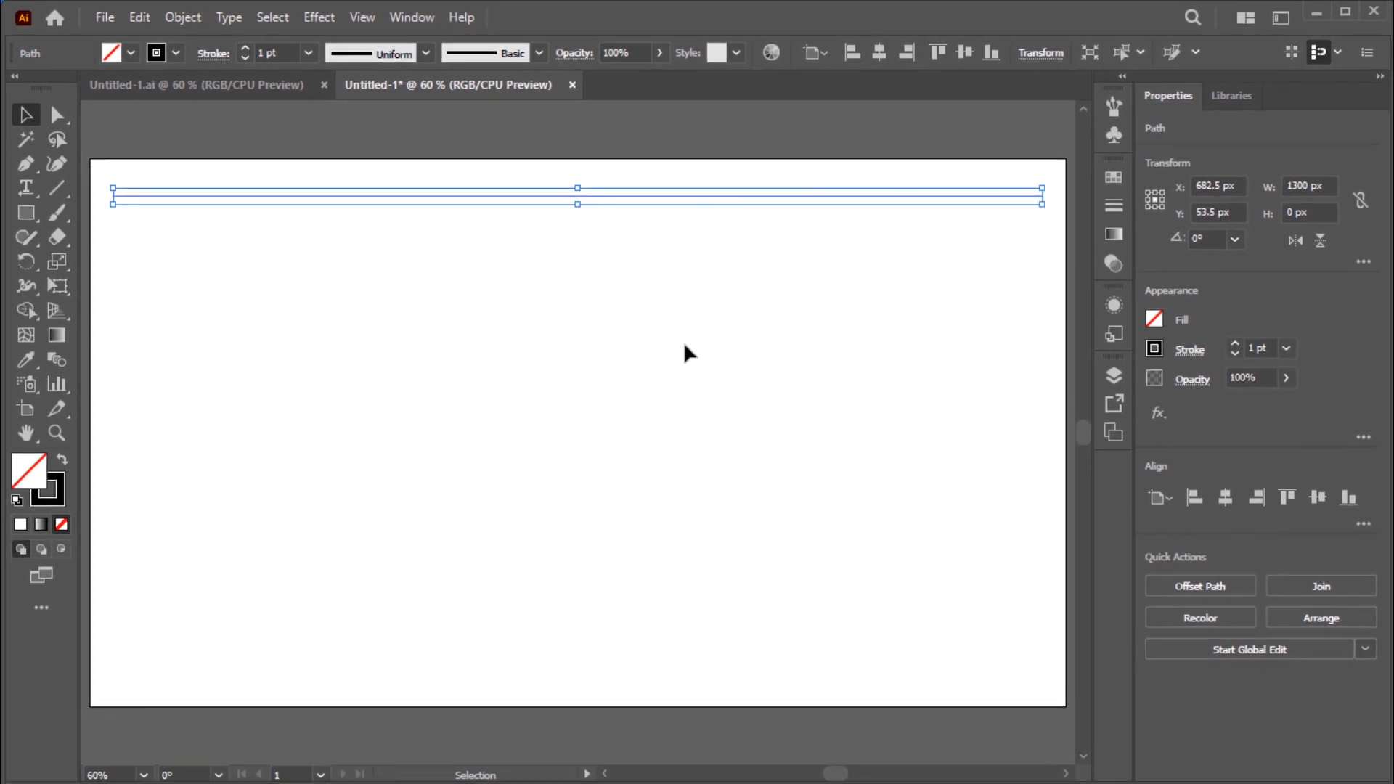
click(881, 56)
Apply a Transform effect to the line with a 40 px vertical move and 17 copies, and expand its appearance
click(320, 17)
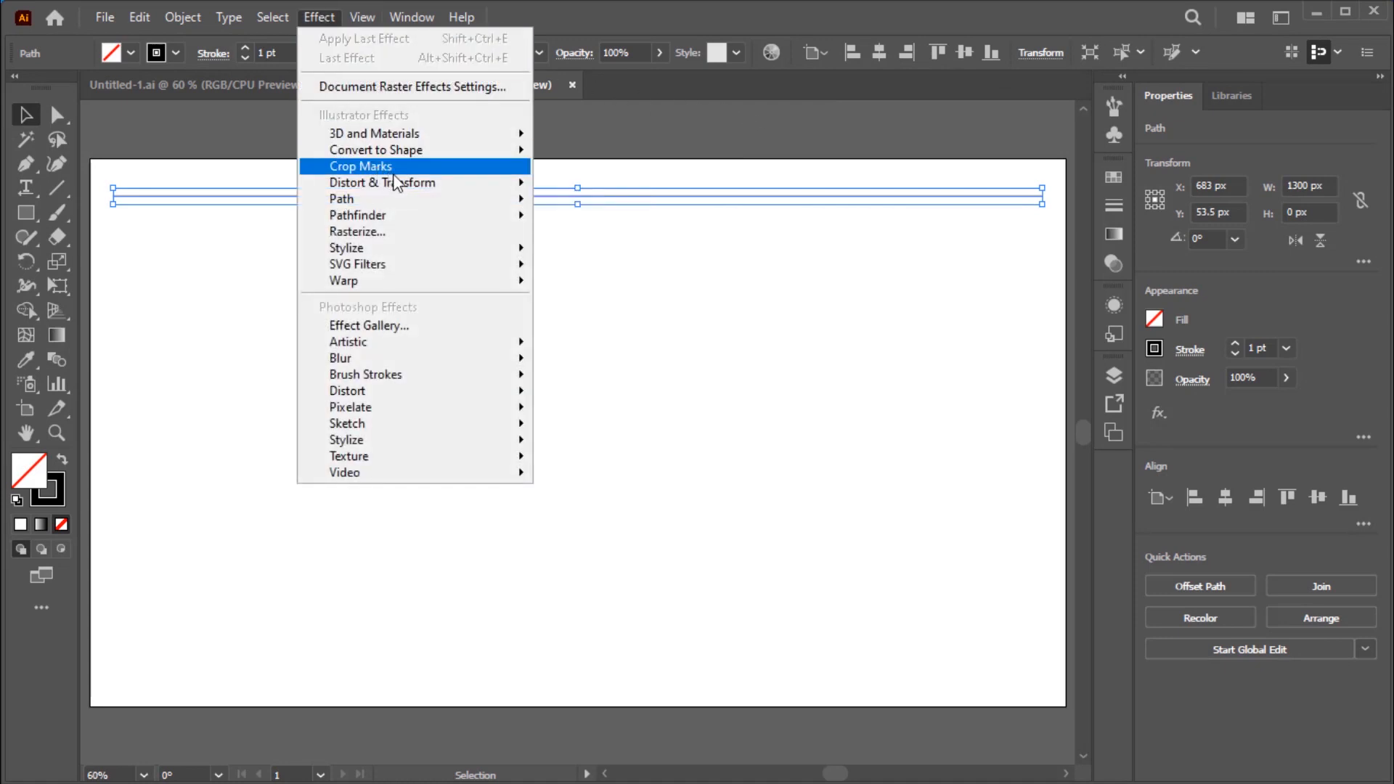
mouse_move(450, 188)
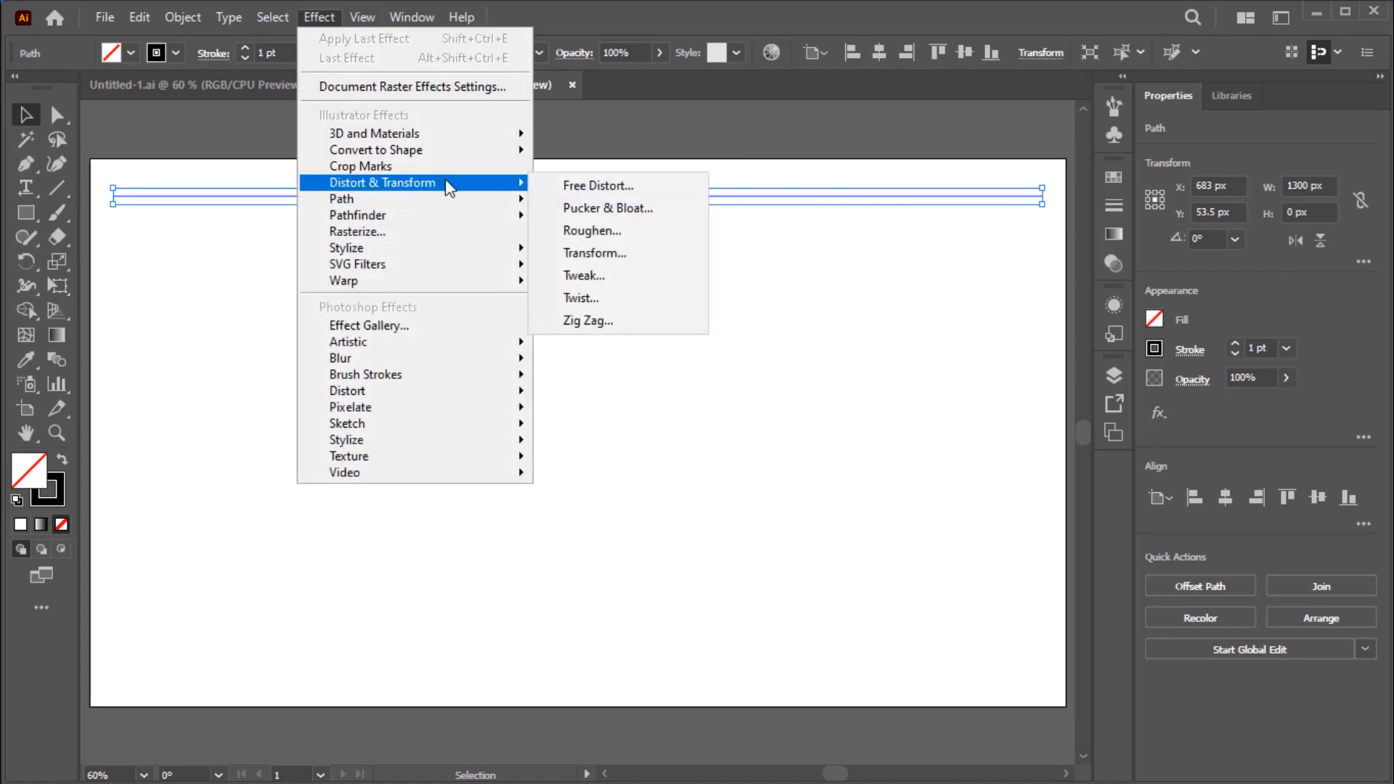
click(639, 254)
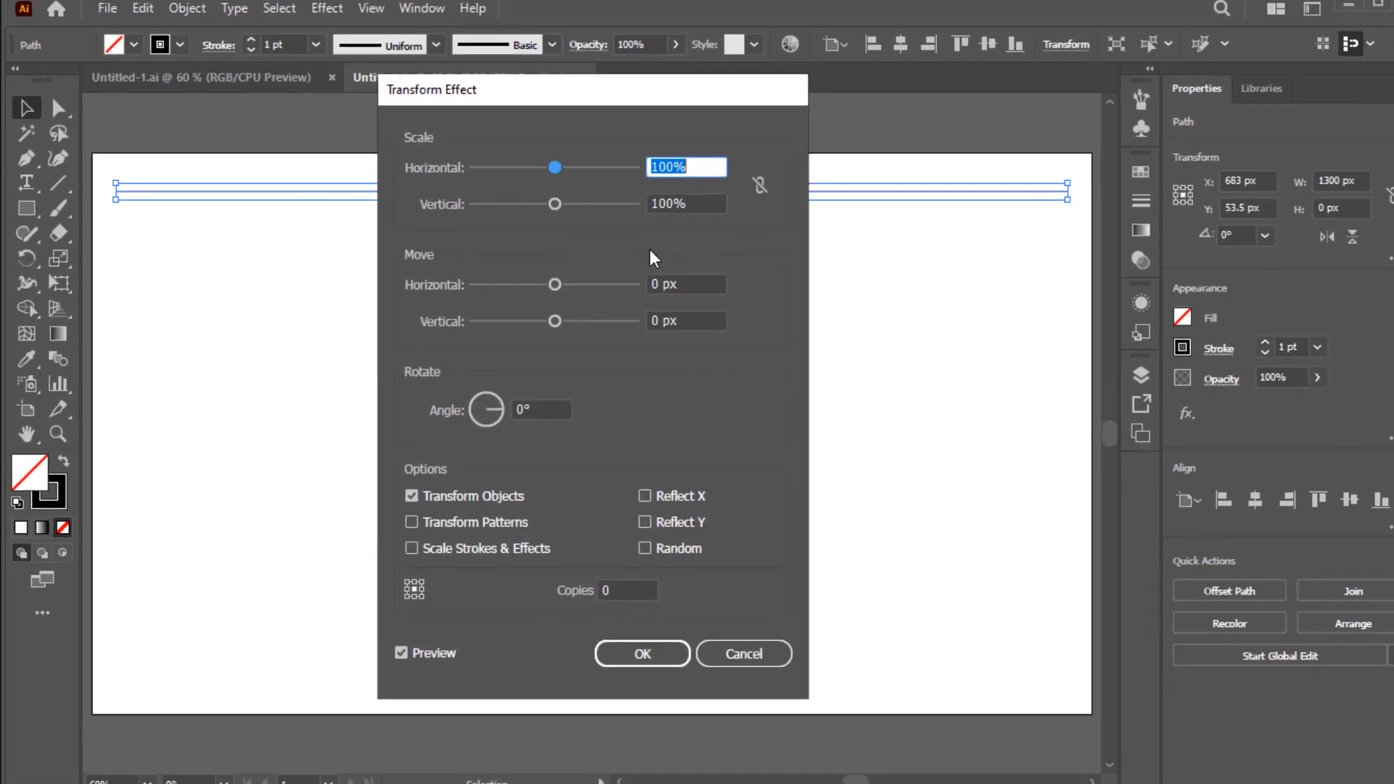
click(687, 322)
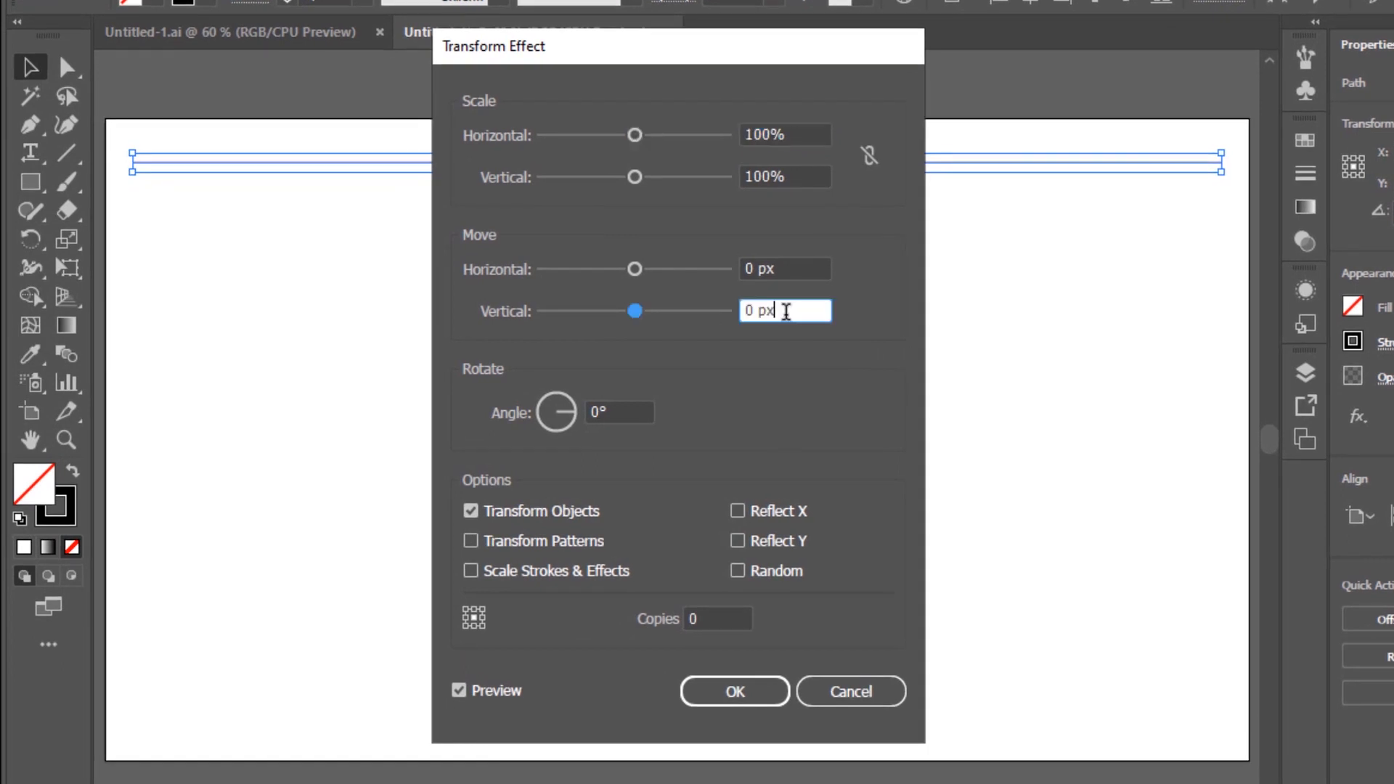
drag(786, 311, 741, 311)
text(40)
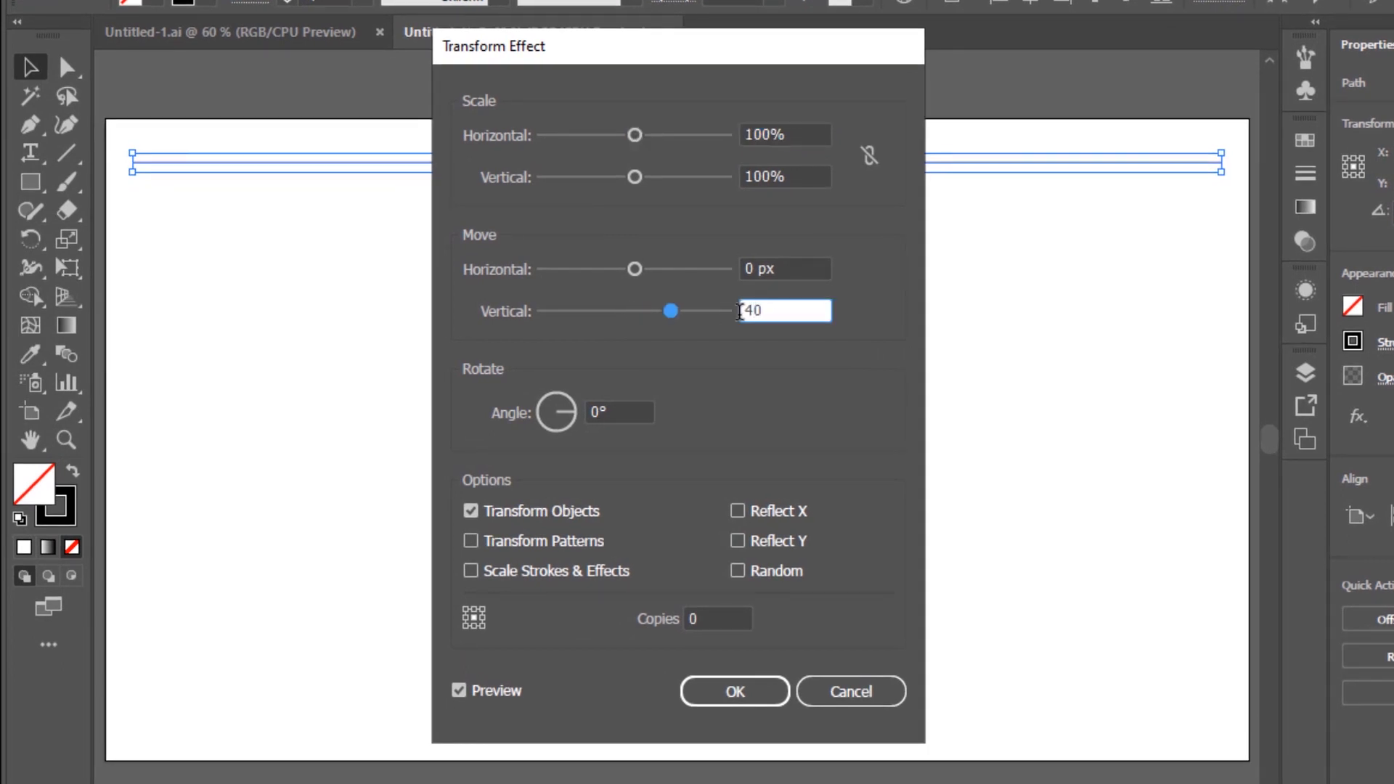
key(Tab)
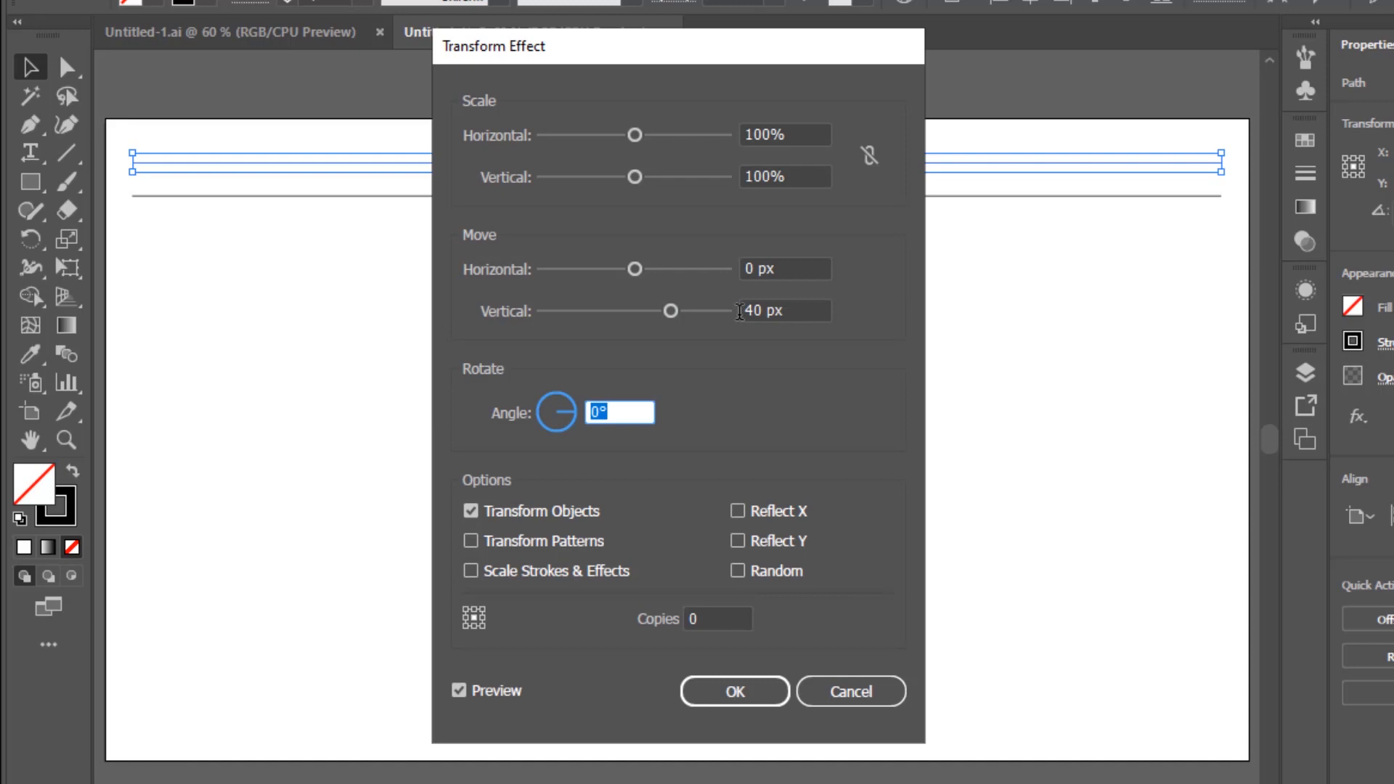
click(674, 622)
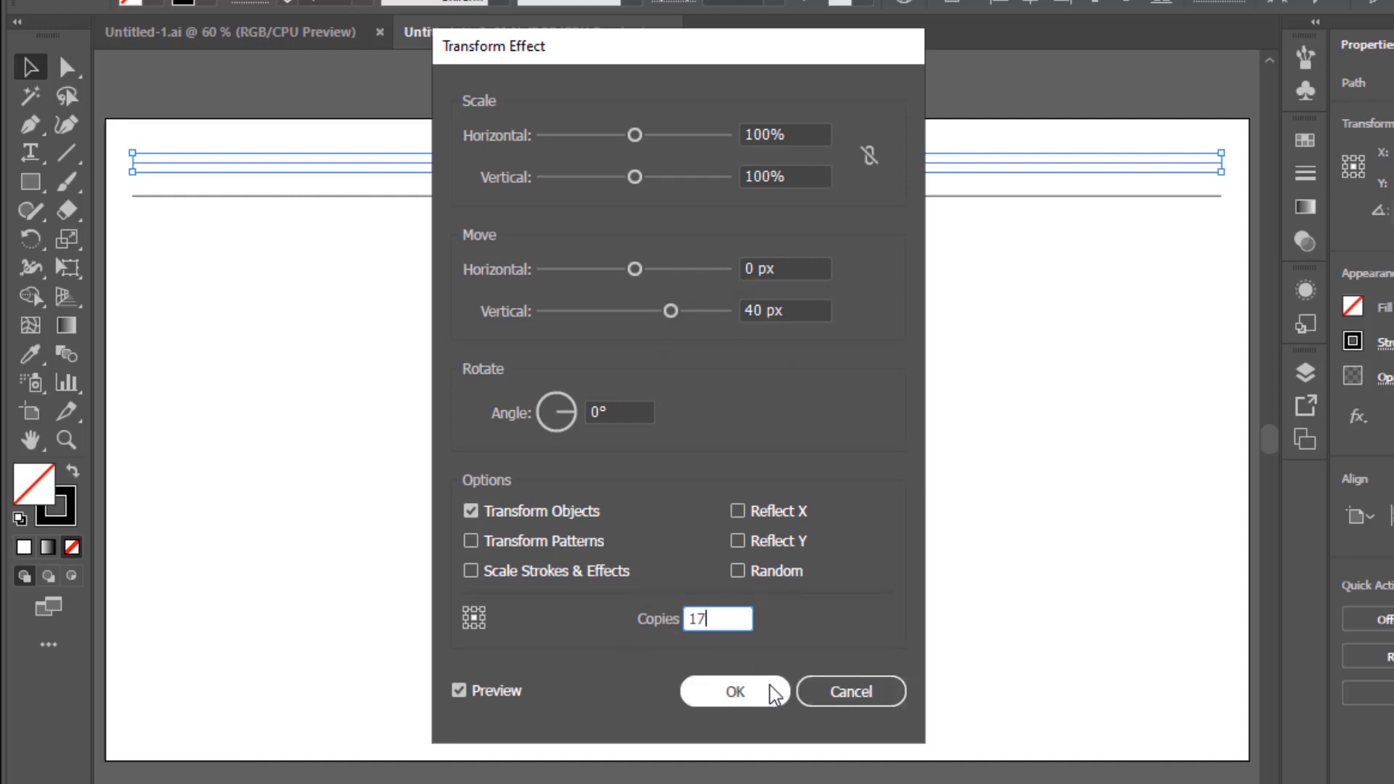
click(771, 686)
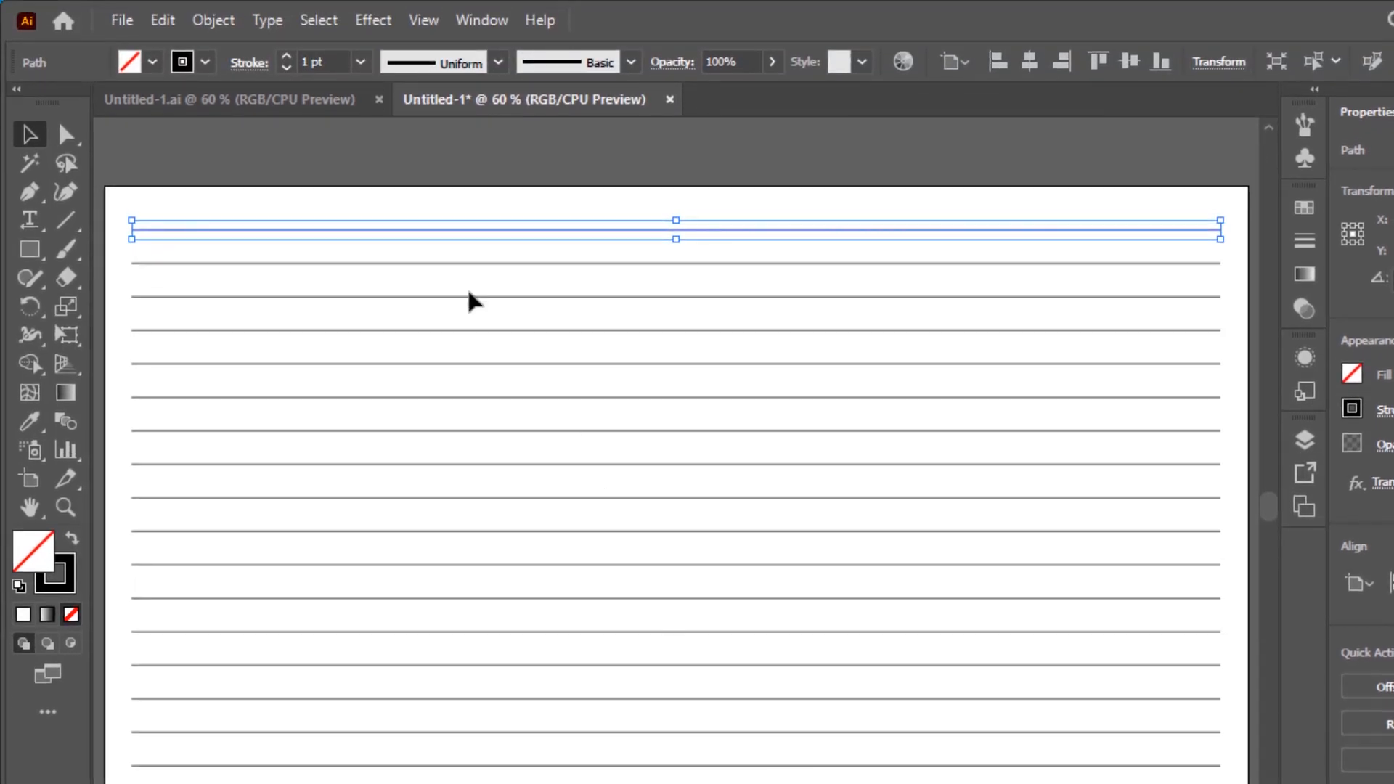
click(214, 22)
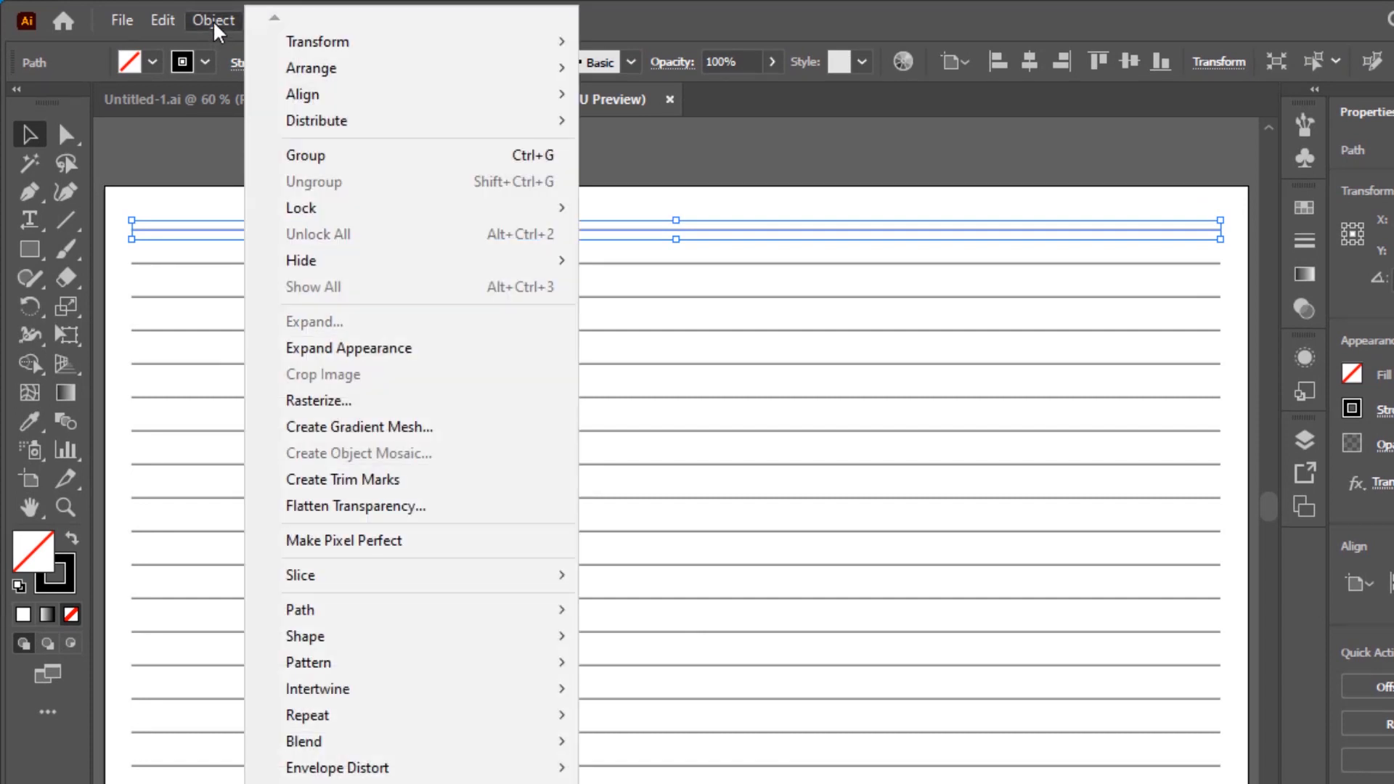
click(342, 349)
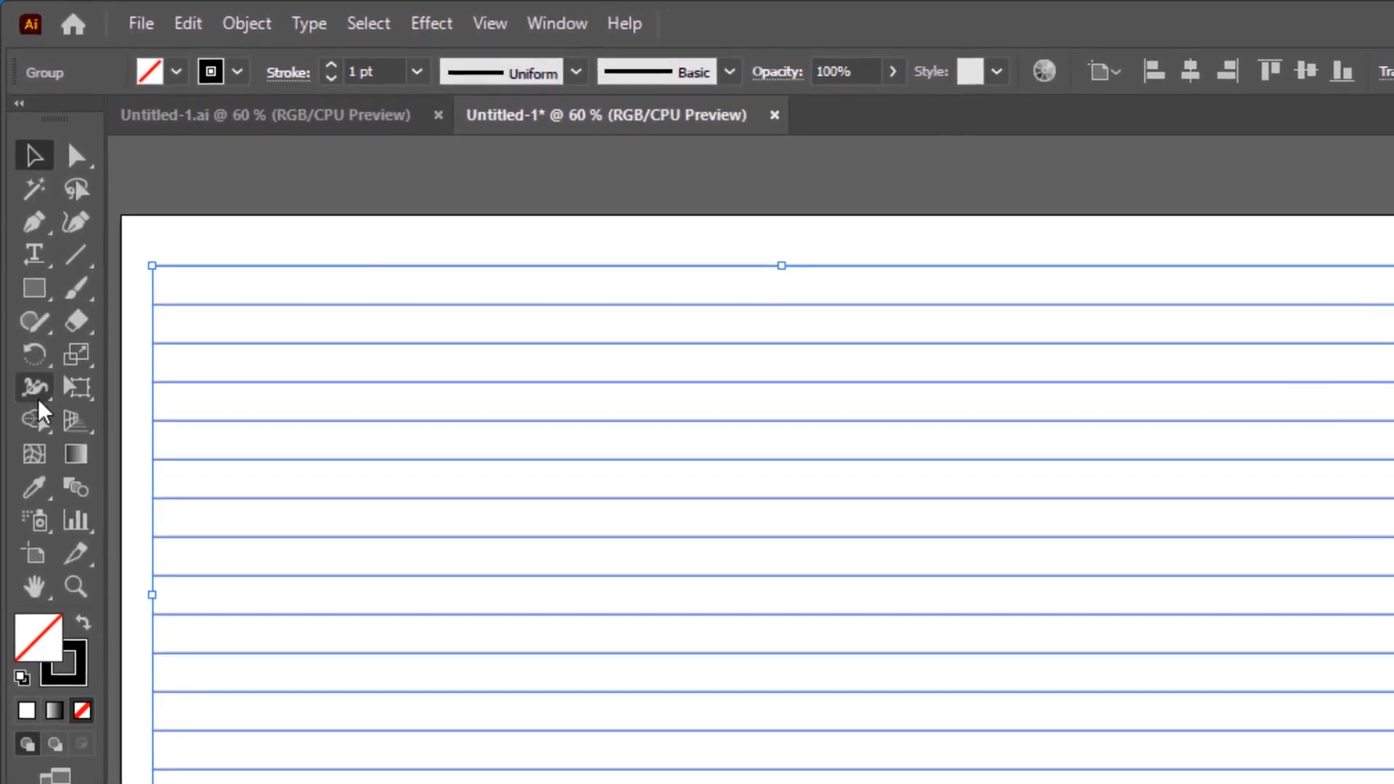
Configure the Twirl tool with a brush width and height of 400 px and a twirl rate of 10°
click(51, 396)
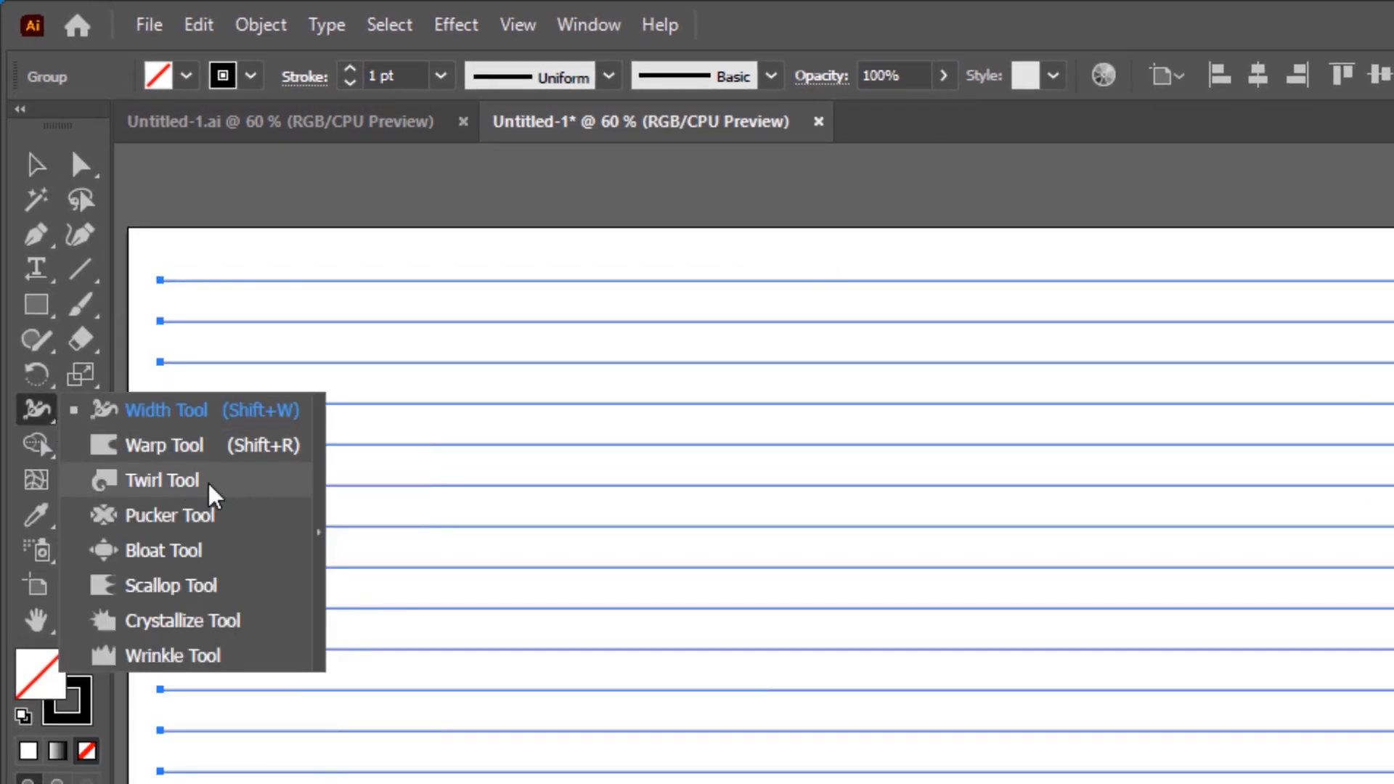
click(164, 481)
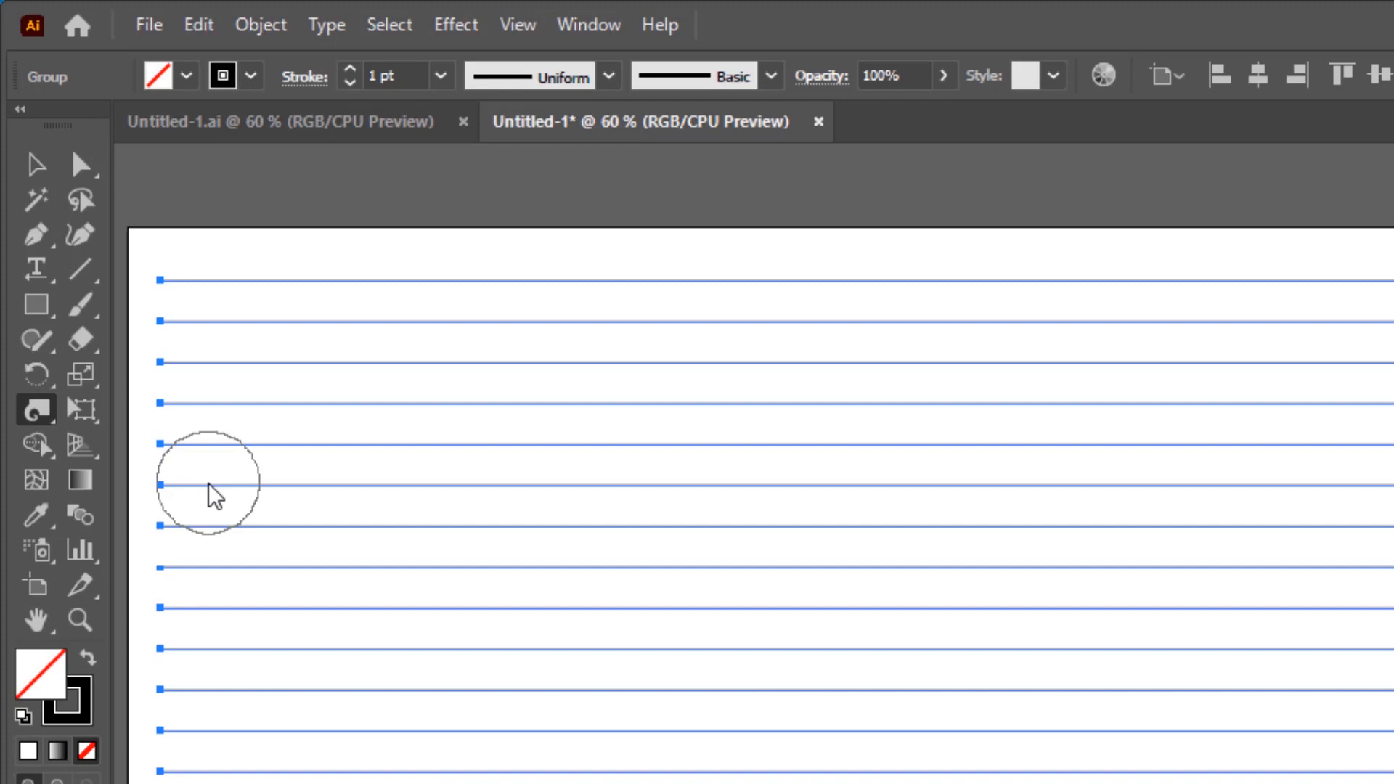
double_click(36, 419)
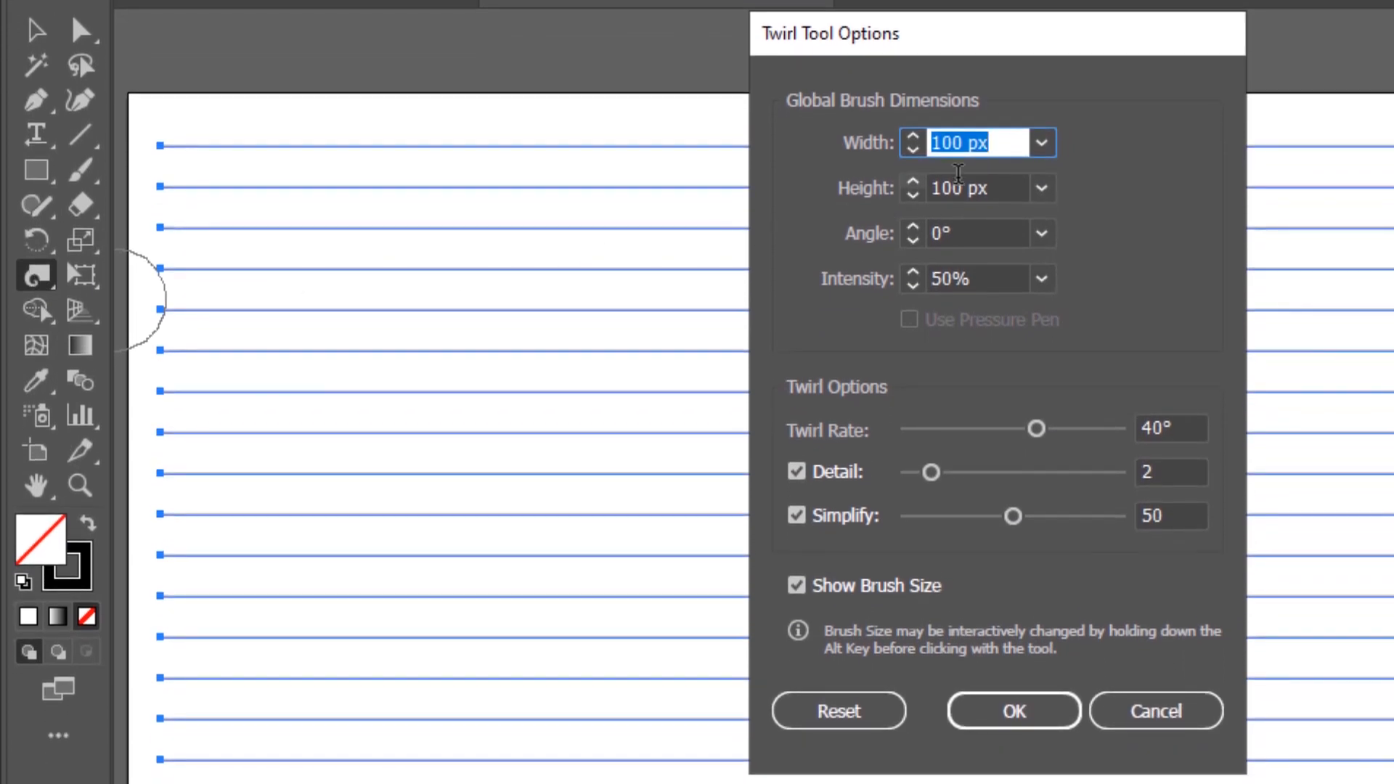
click(1045, 144)
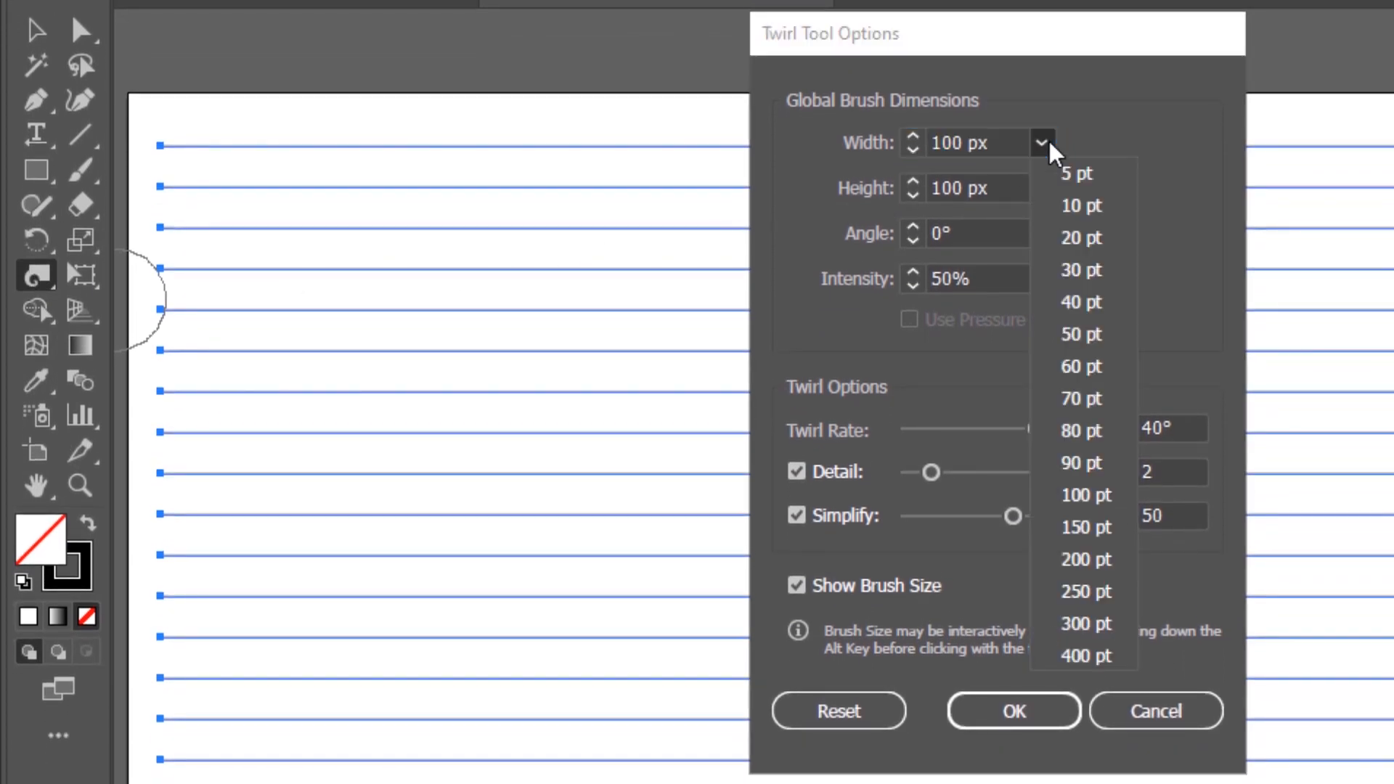
click(1100, 656)
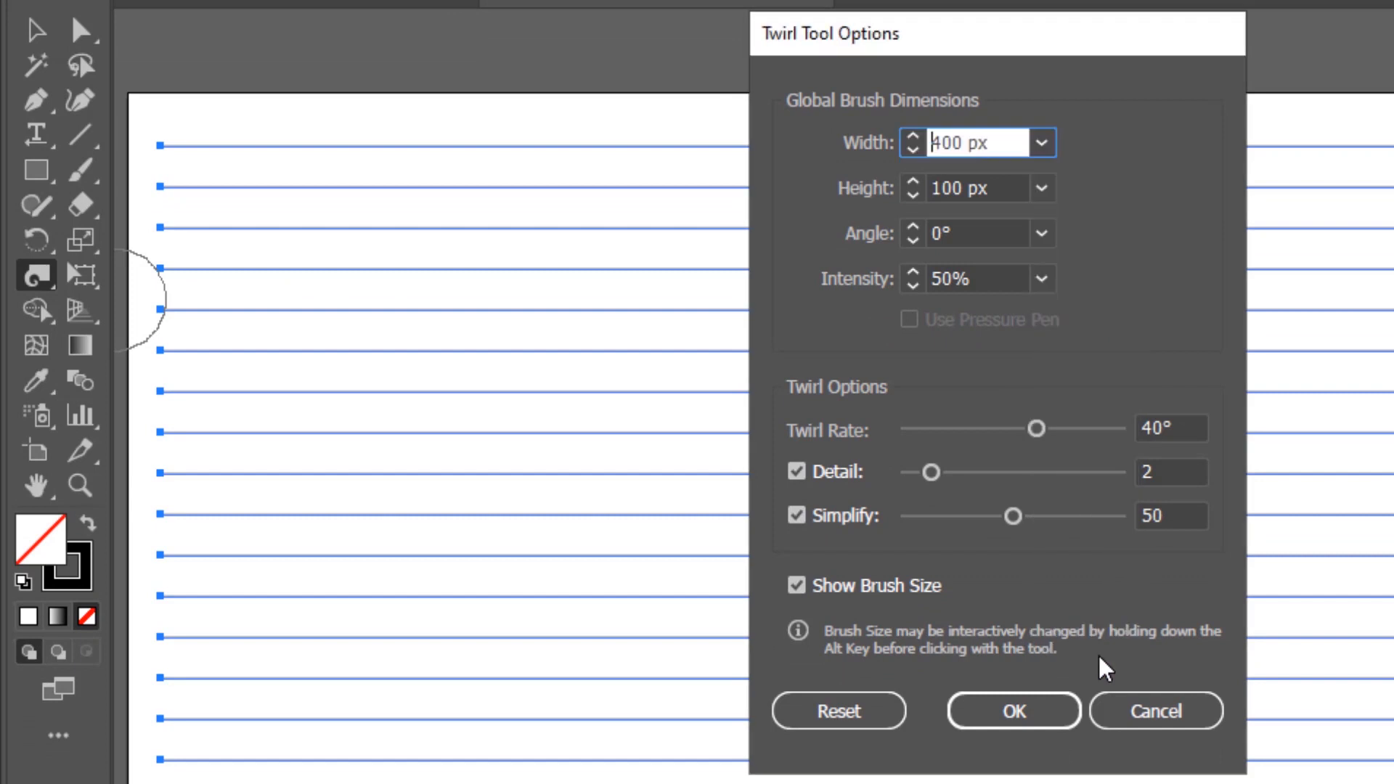
click(1043, 188)
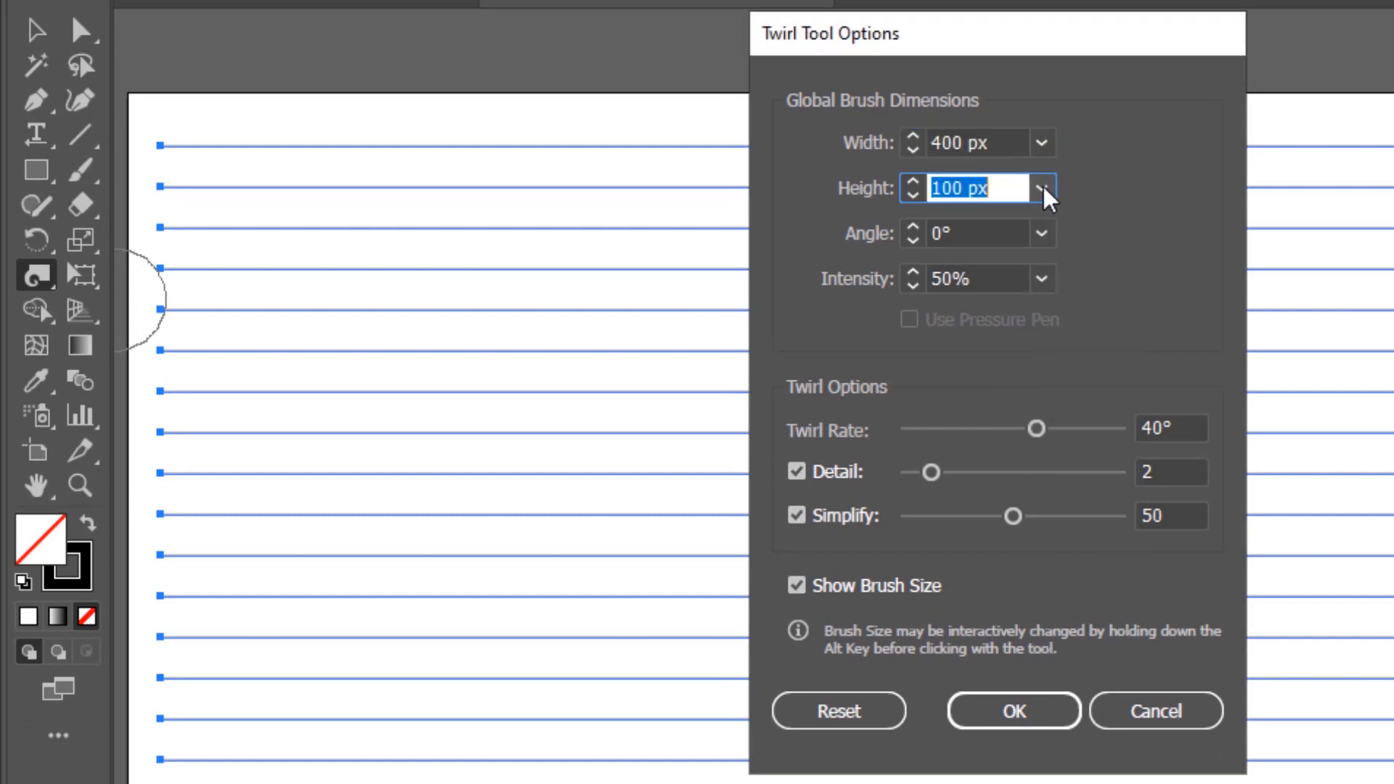
click(1100, 701)
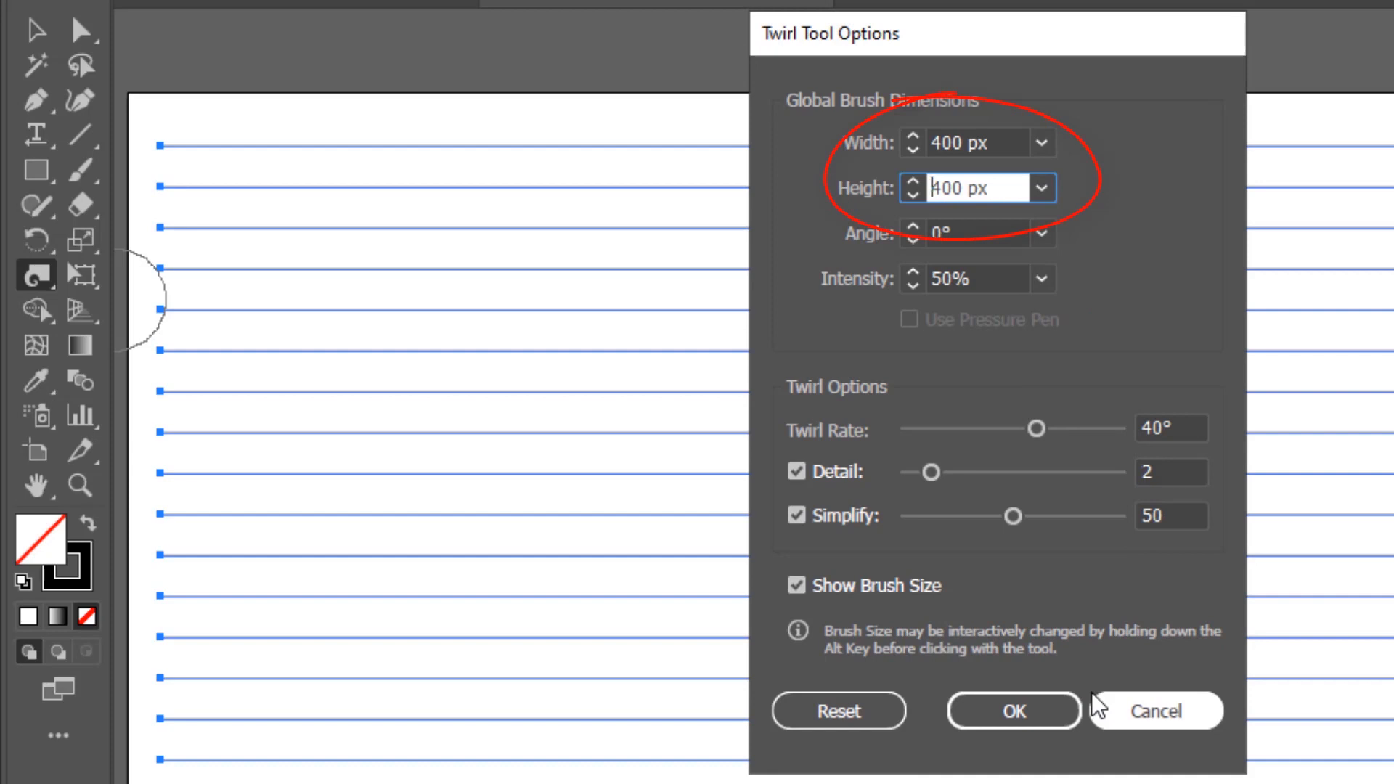
drag(1192, 427, 1122, 425)
text(10)
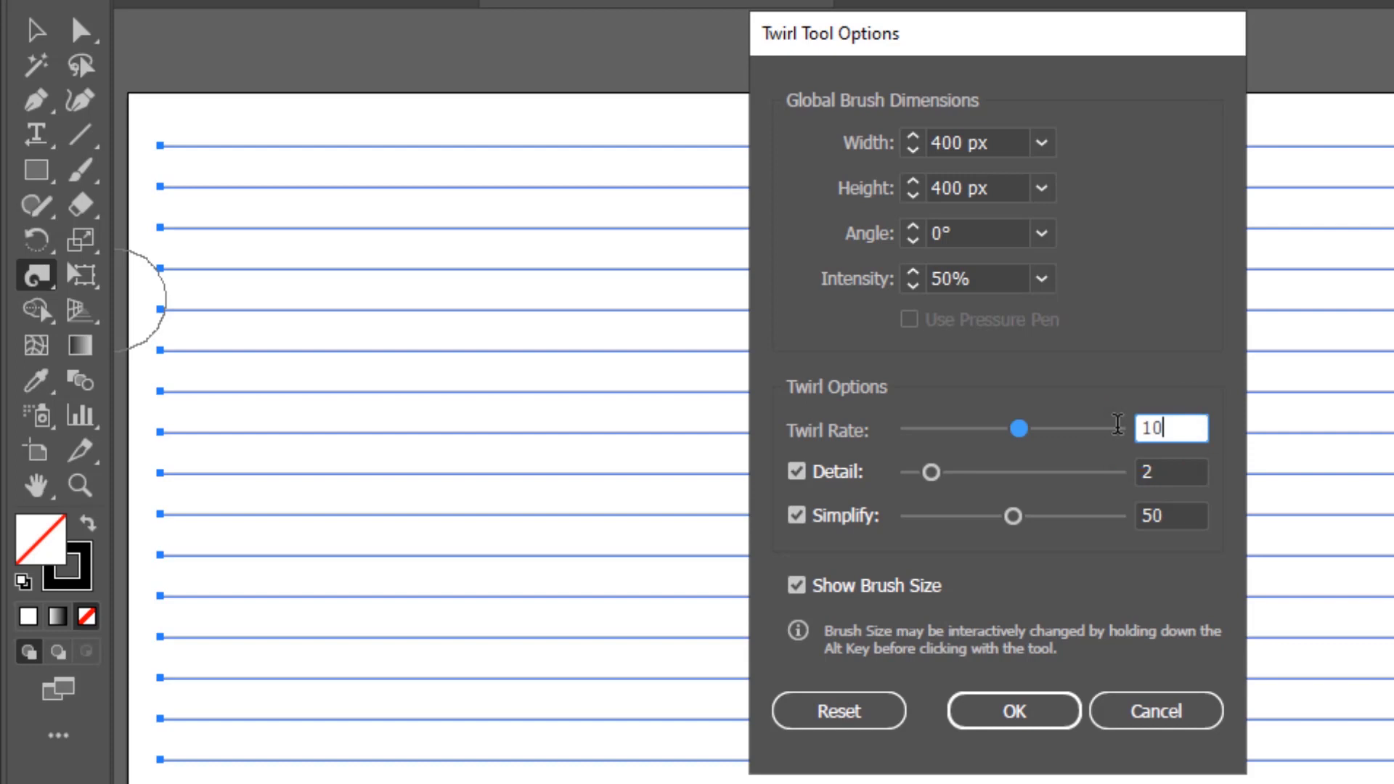
click(1017, 713)
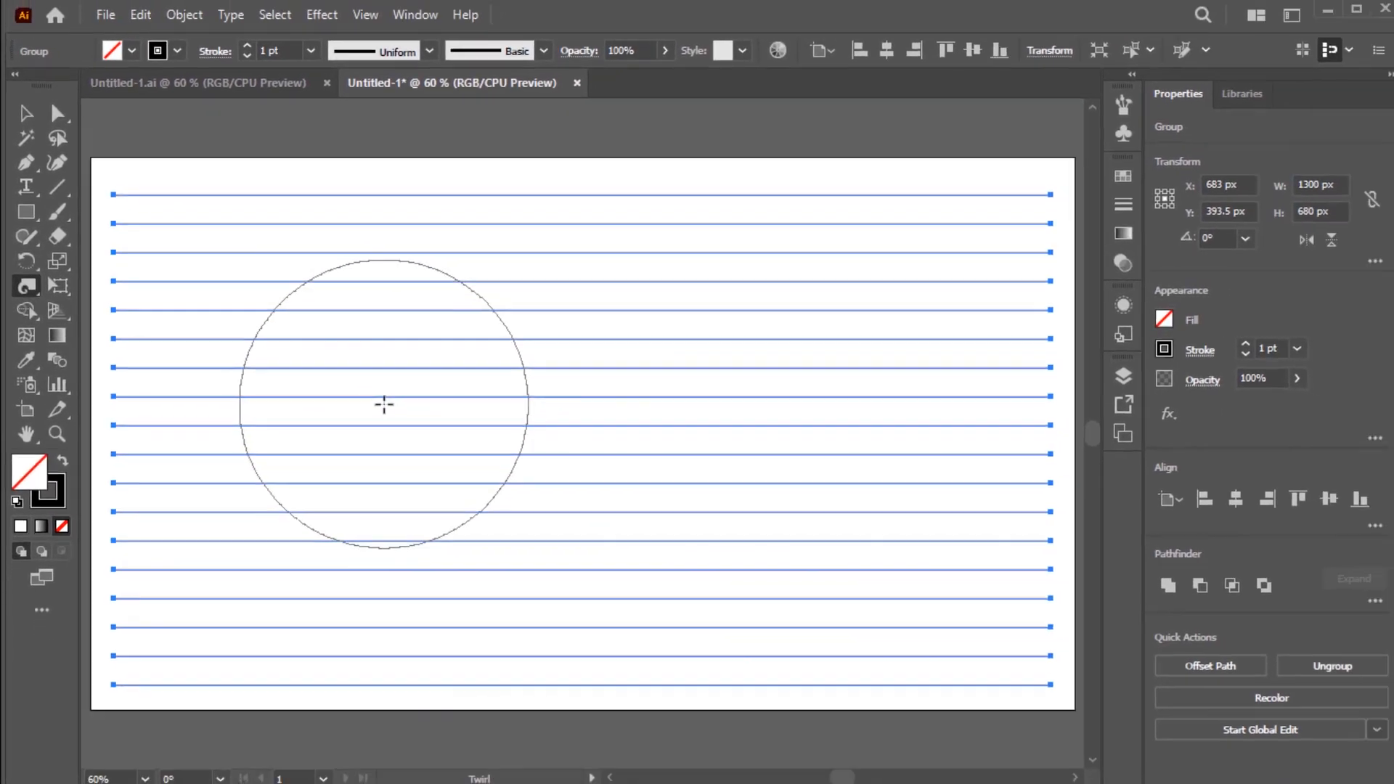
Twirl the group of horizontal lines in several places across the artboard to form flowing waves, and deselect it
mouse_move(265, 318)
mouse_down()
mouse_move(304, 409)
mouse_move(424, 493)
mouse_move(586, 452)
mouse_move(571, 320)
mouse_move(669, 359)
mouse_move(778, 449)
mouse_move(777, 528)
mouse_move(717, 548)
mouse_move(522, 528)
mouse_move(906, 286)
mouse_move(869, 413)
mouse_move(881, 545)
mouse_up()
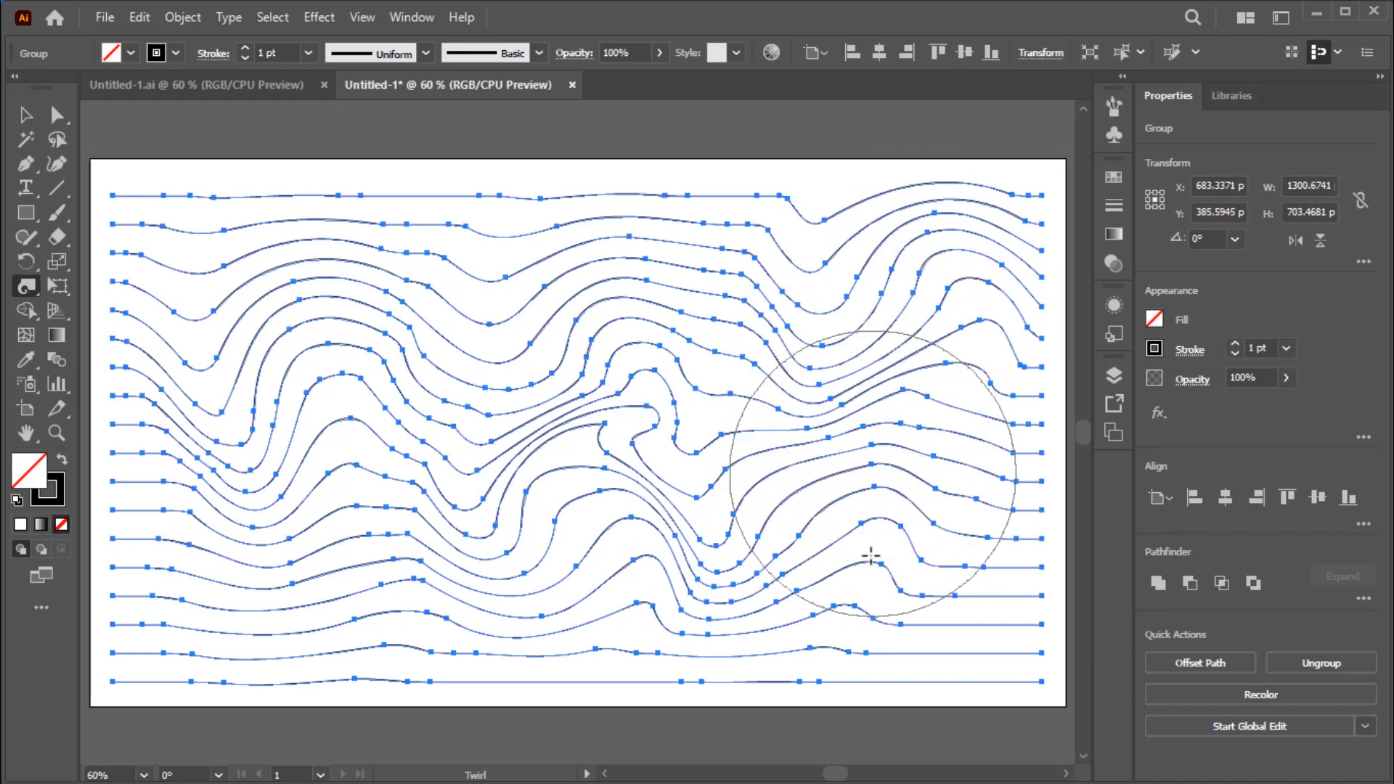
mouse_move(432, 521)
mouse_down()
mouse_move(333, 569)
mouse_move(457, 378)
mouse_up()
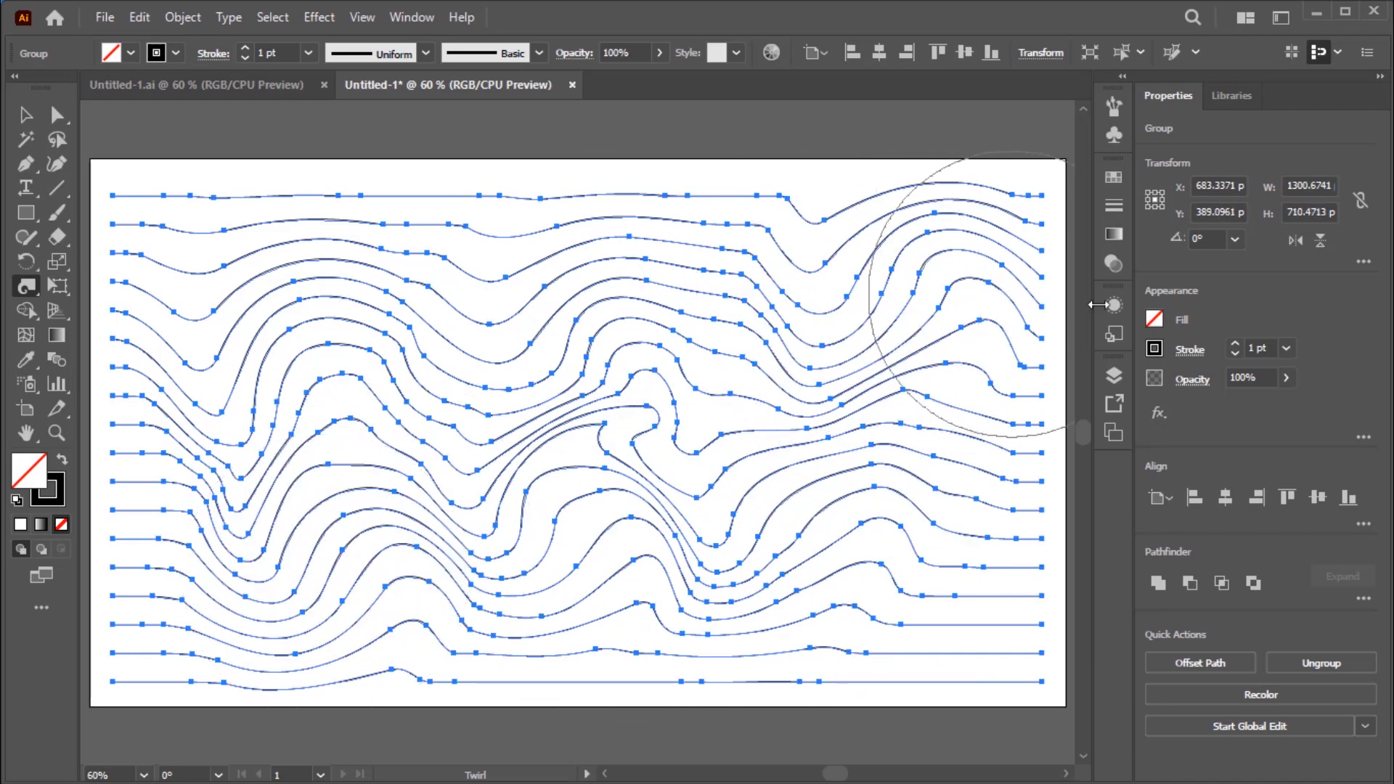
mouse_move(515, 311)
mouse_down()
mouse_move(579, 301)
mouse_move(318, 322)
mouse_move(427, 311)
mouse_up()
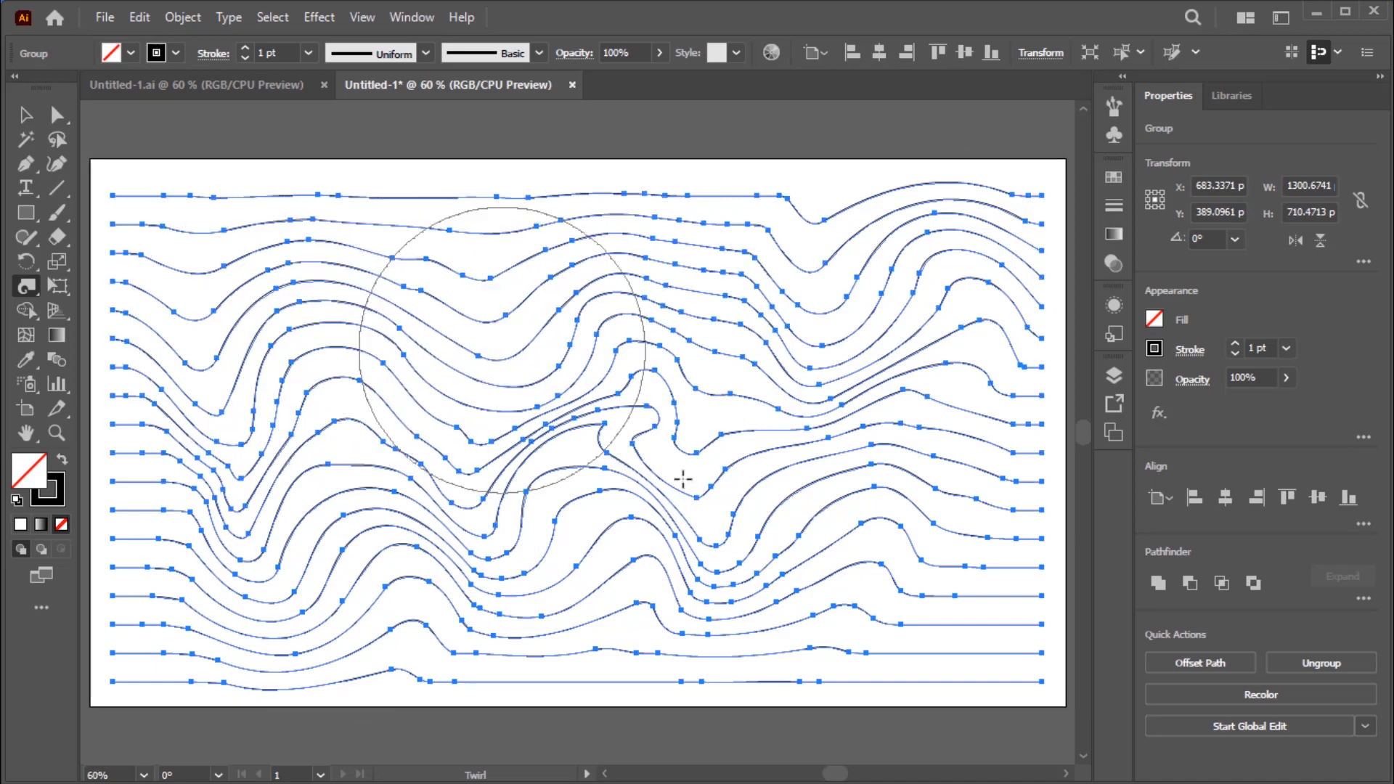
drag(927, 577, 958, 603)
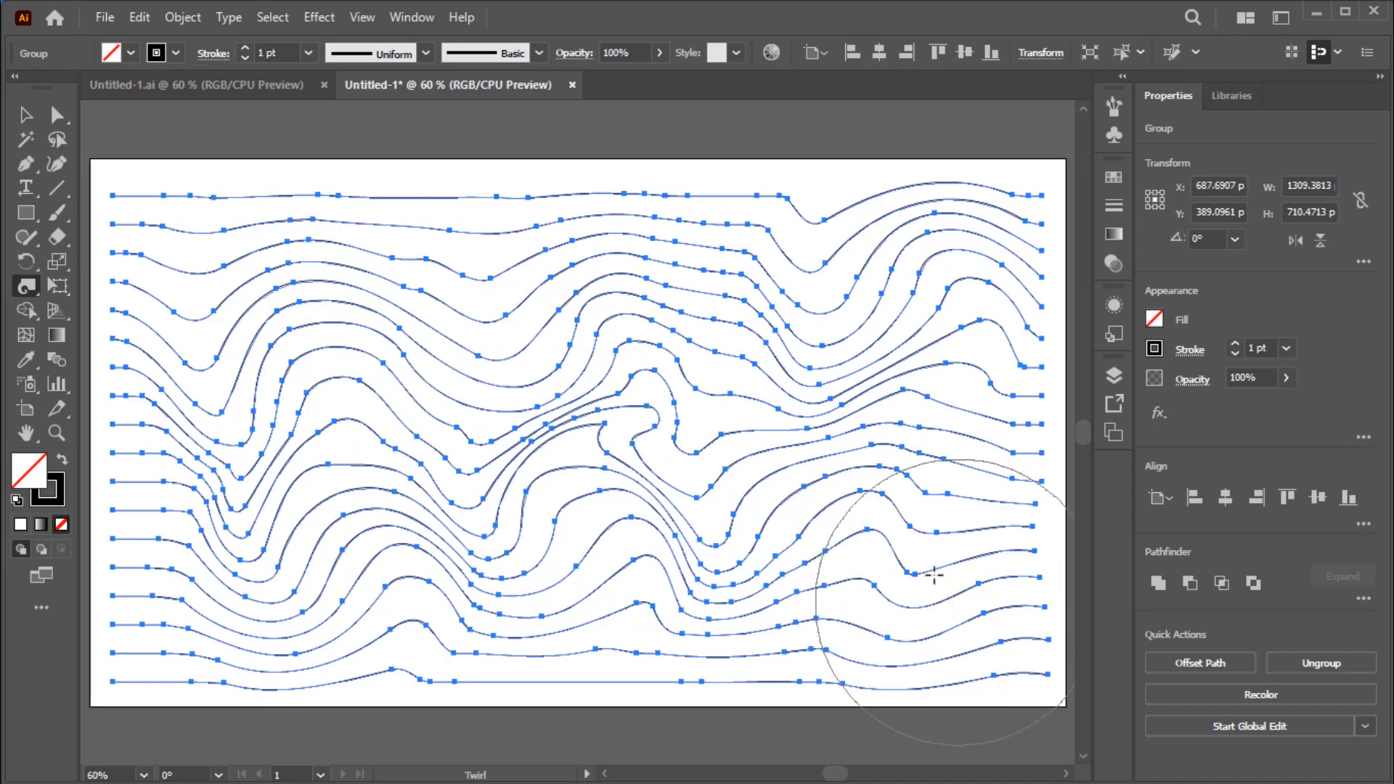
drag(935, 468, 938, 465)
mouse_move(566, 218)
mouse_down()
mouse_move(513, 265)
mouse_move(504, 242)
mouse_up()
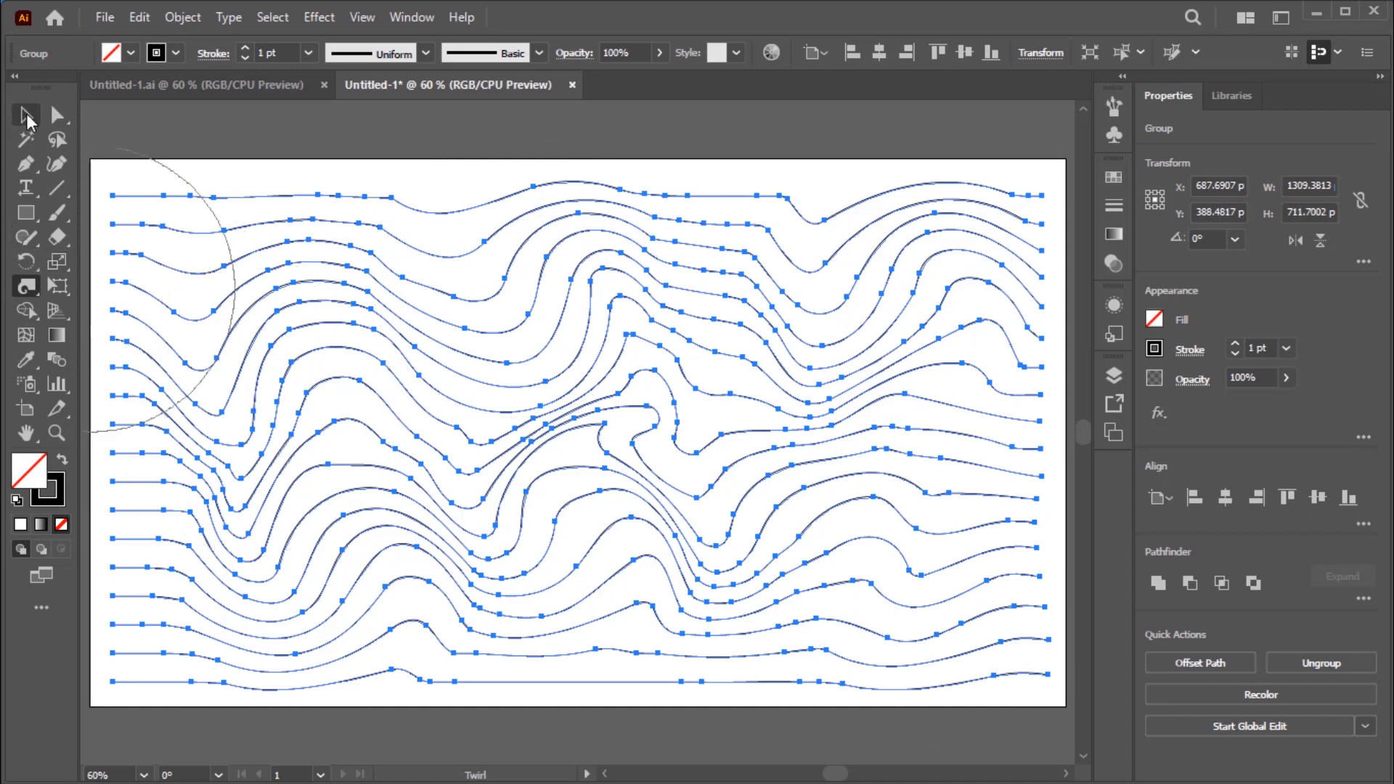
key(v)
click(283, 146)
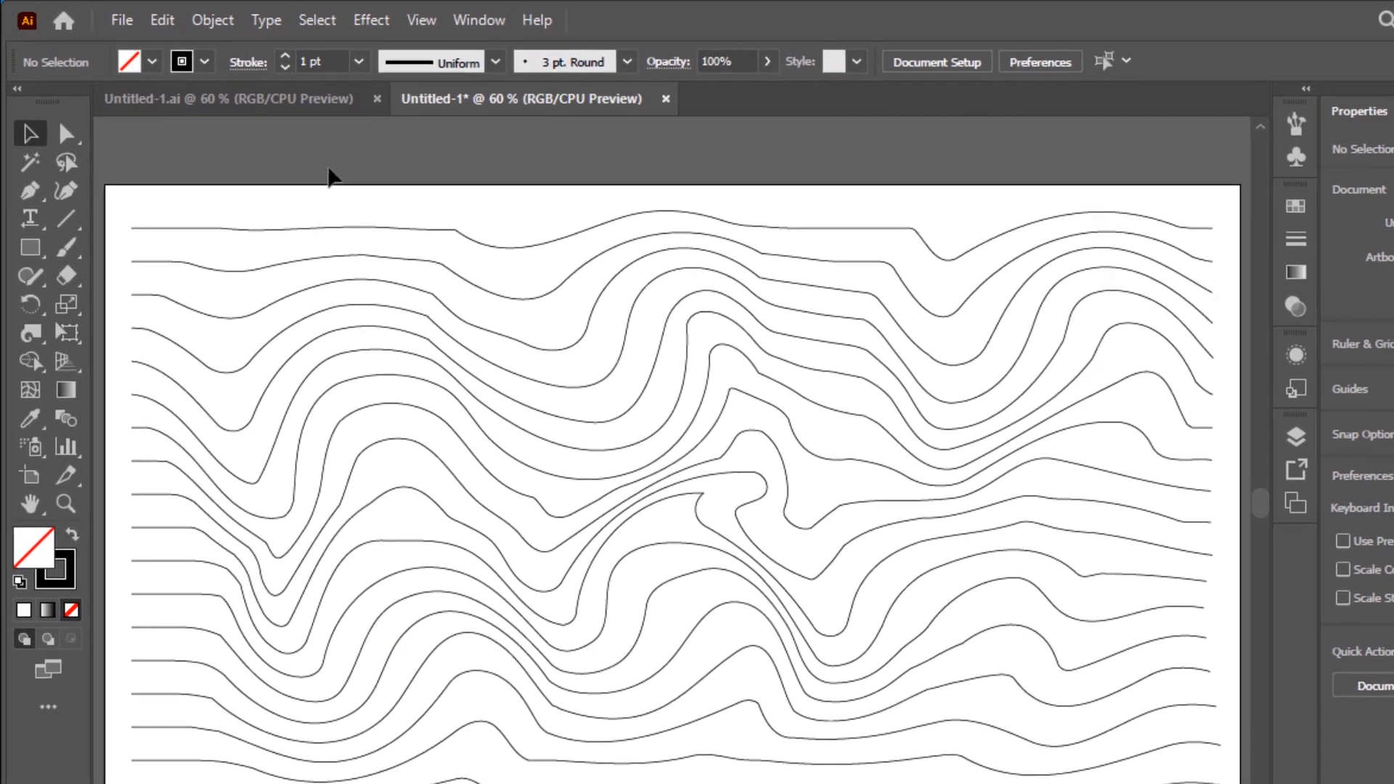
Draw a rectangle over the wavy lines, as tall as the artboard and slightly inside the line ends, and center it horizontally
click(42, 255)
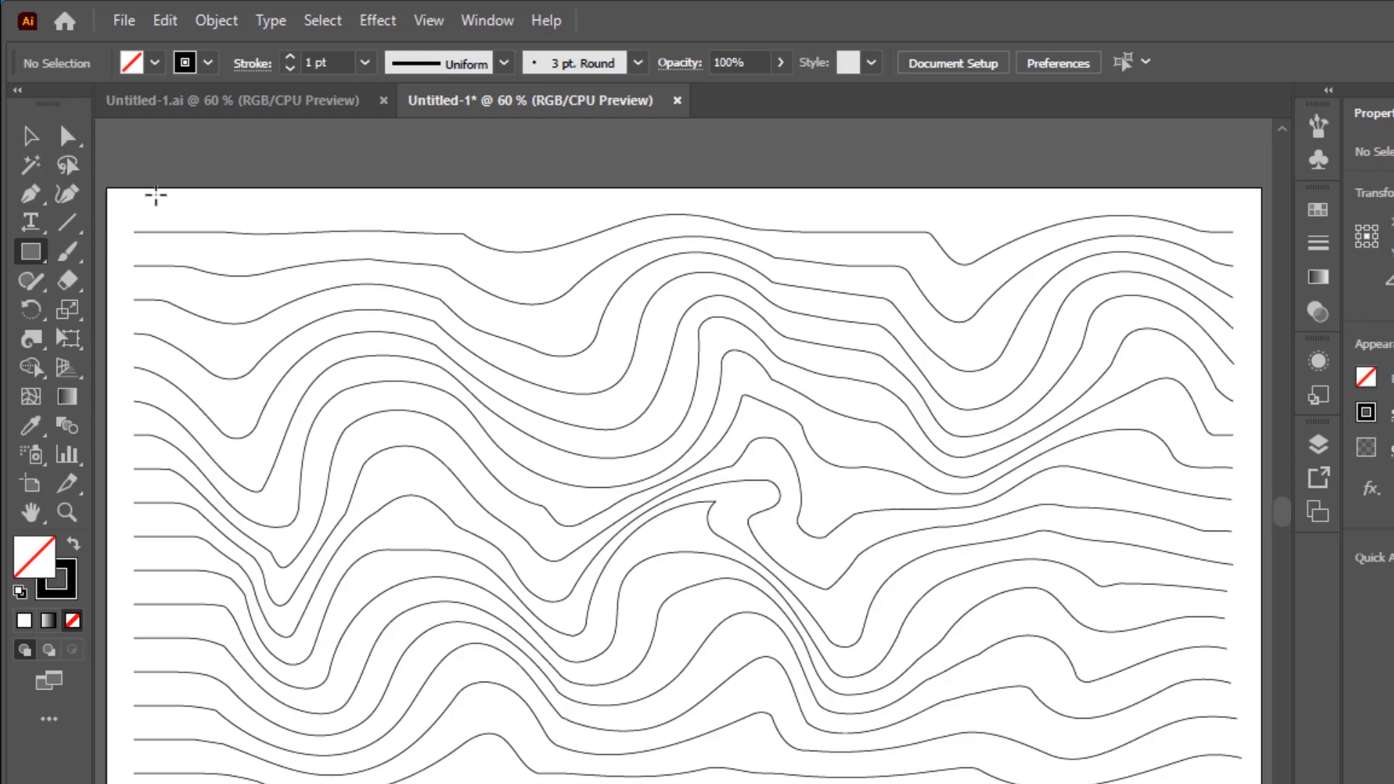
mouse_move(148, 190)
mouse_down()
mouse_move(476, 410)
mouse_move(1143, 782)
mouse_move(1178, 783)
mouse_up()
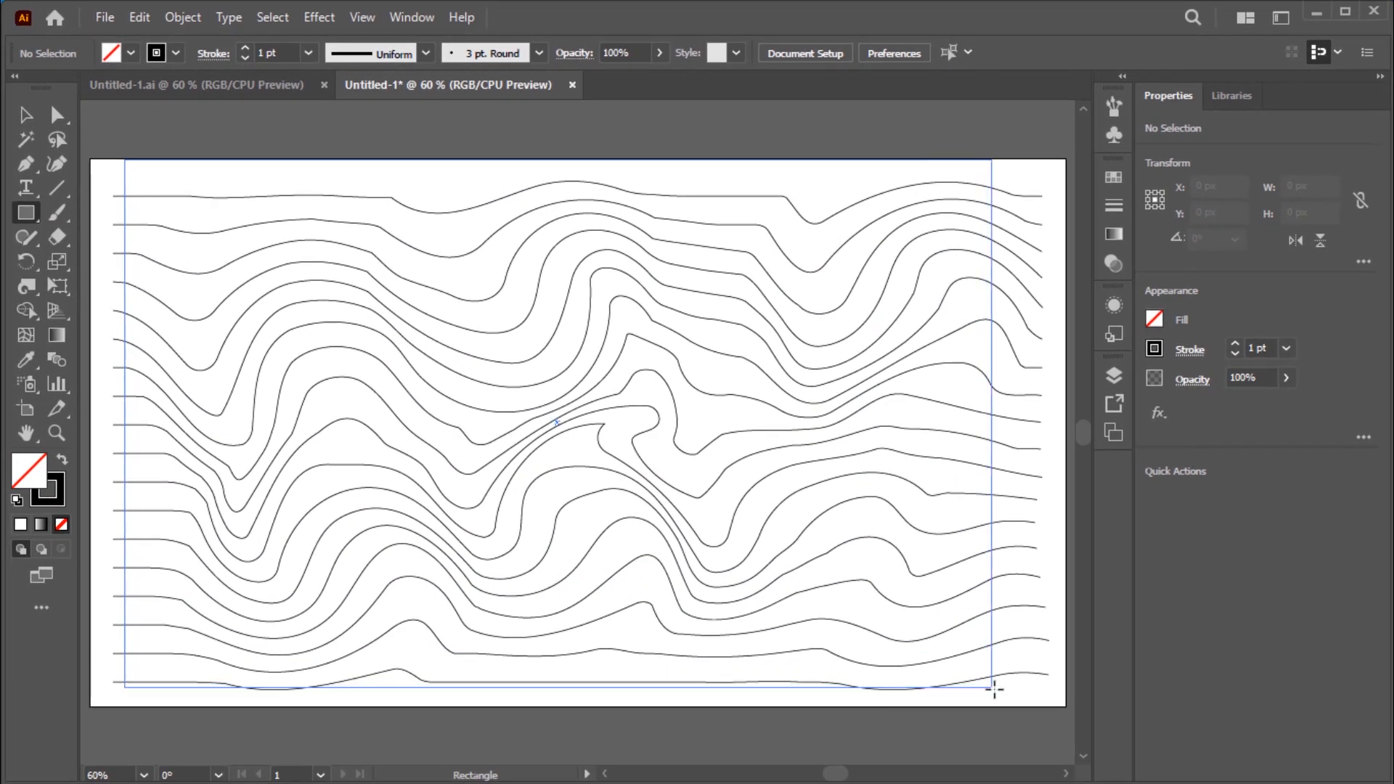
drag(995, 690, 1029, 704)
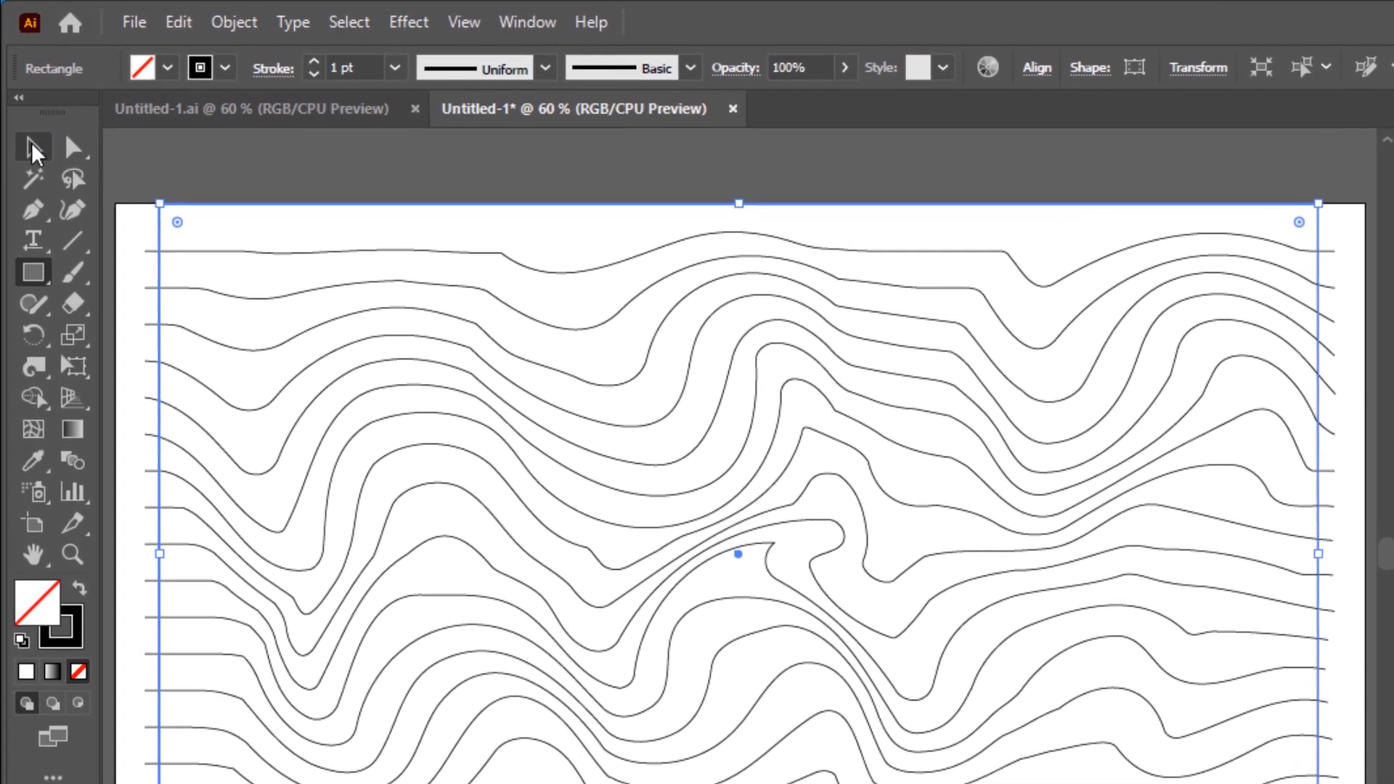
click(29, 133)
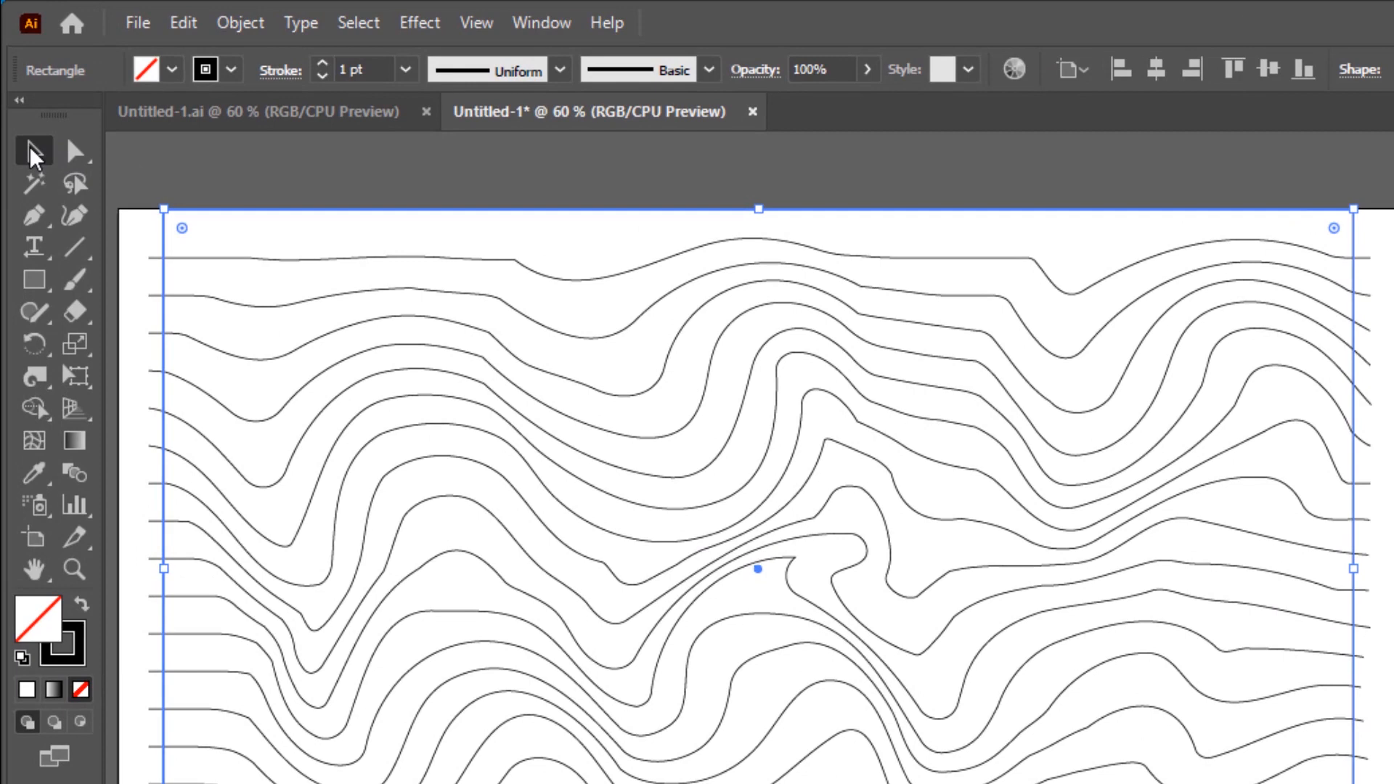
click(1157, 69)
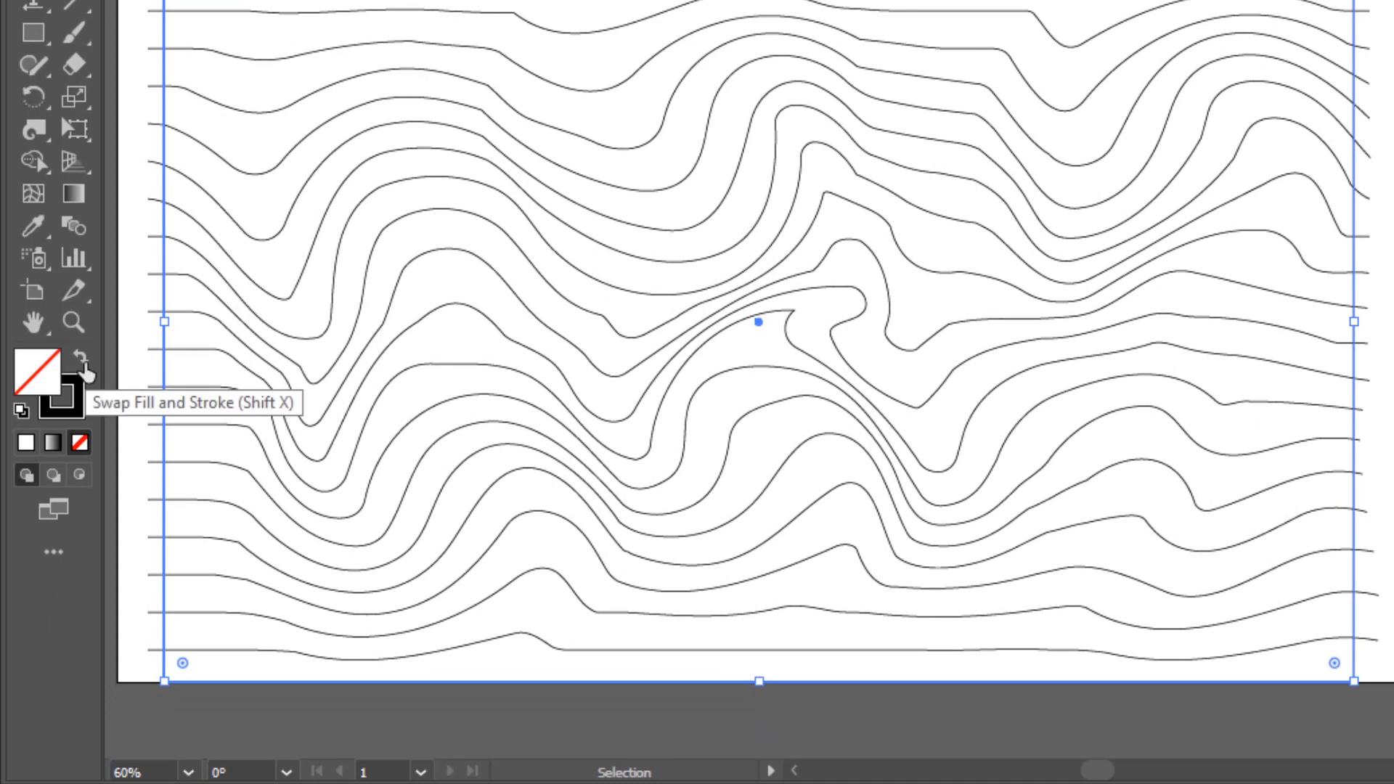
Give the rectangle a black fill with no stroke, and divide it along all the wavy lines with the Divide pathfinder
click(83, 361)
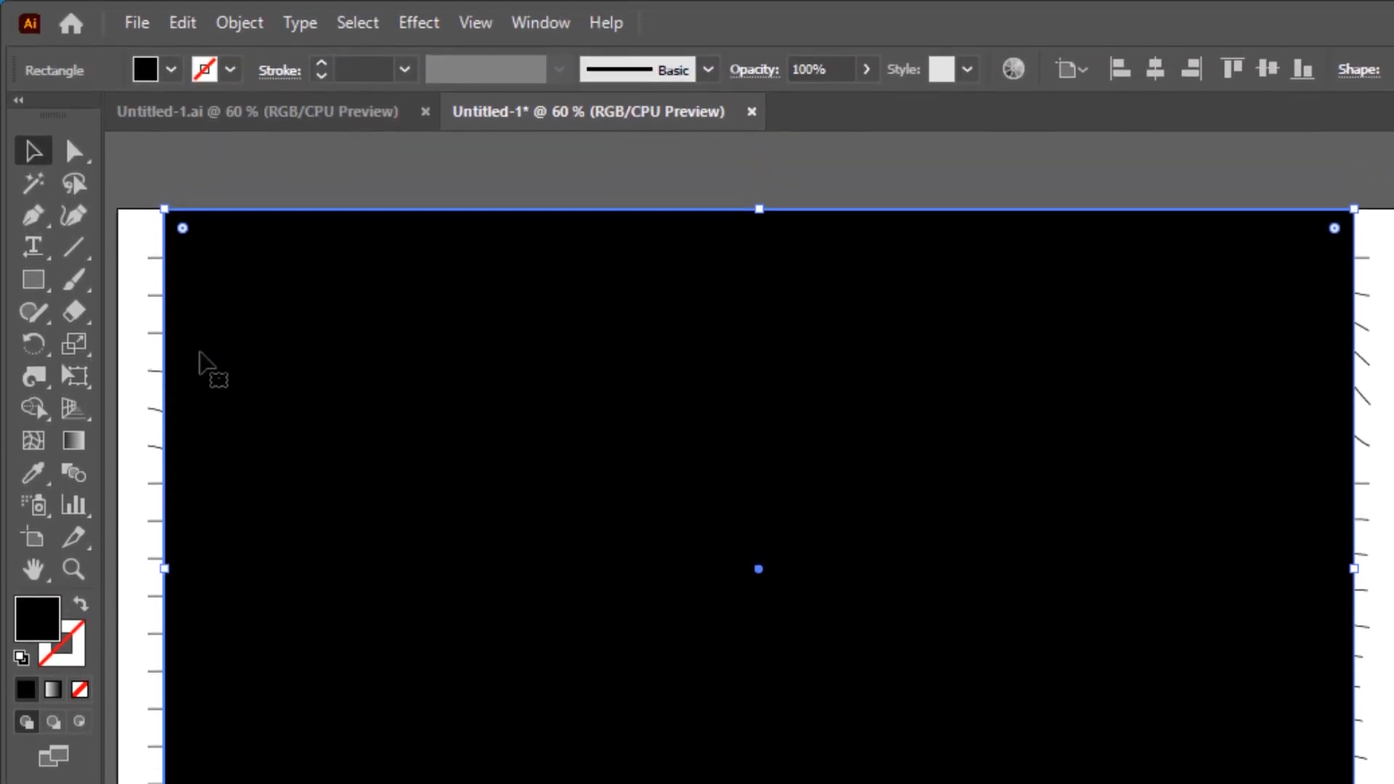
click(348, 29)
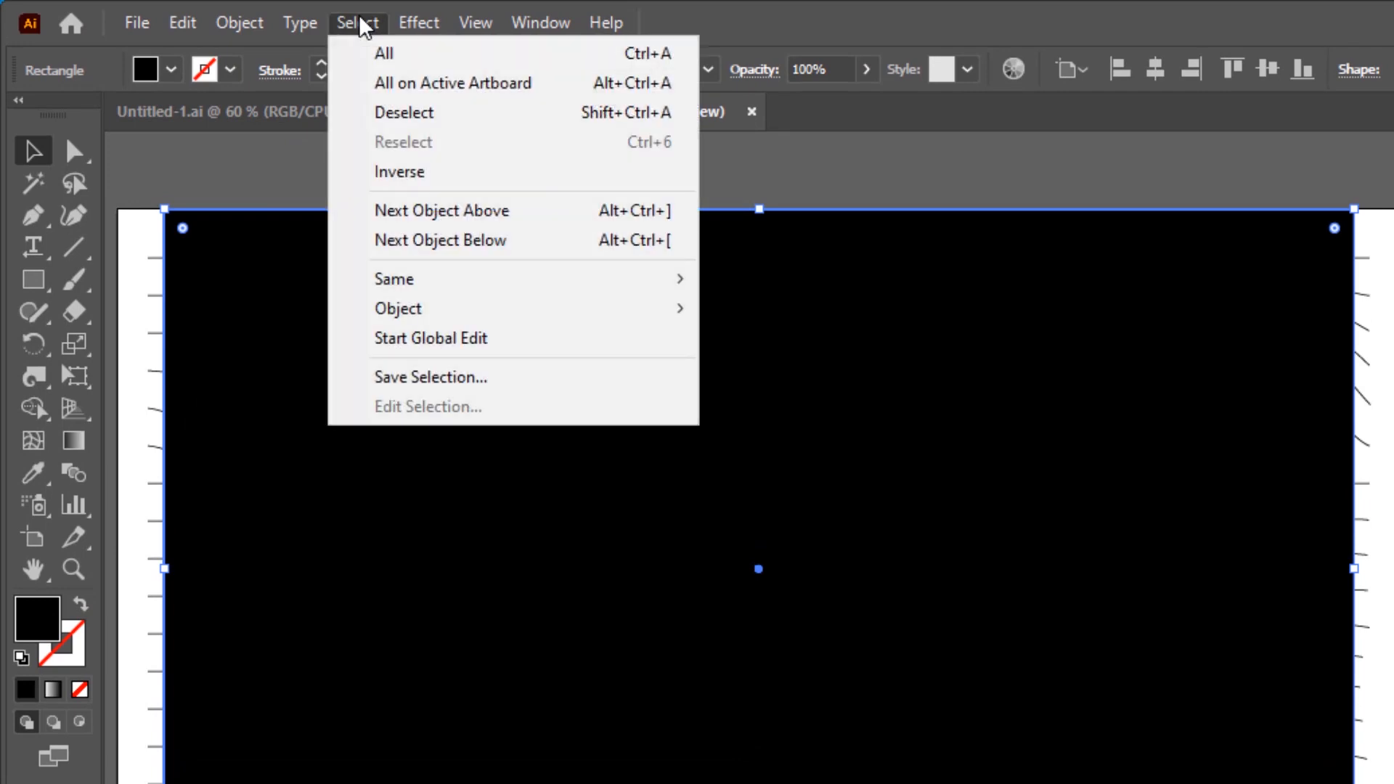
click(385, 54)
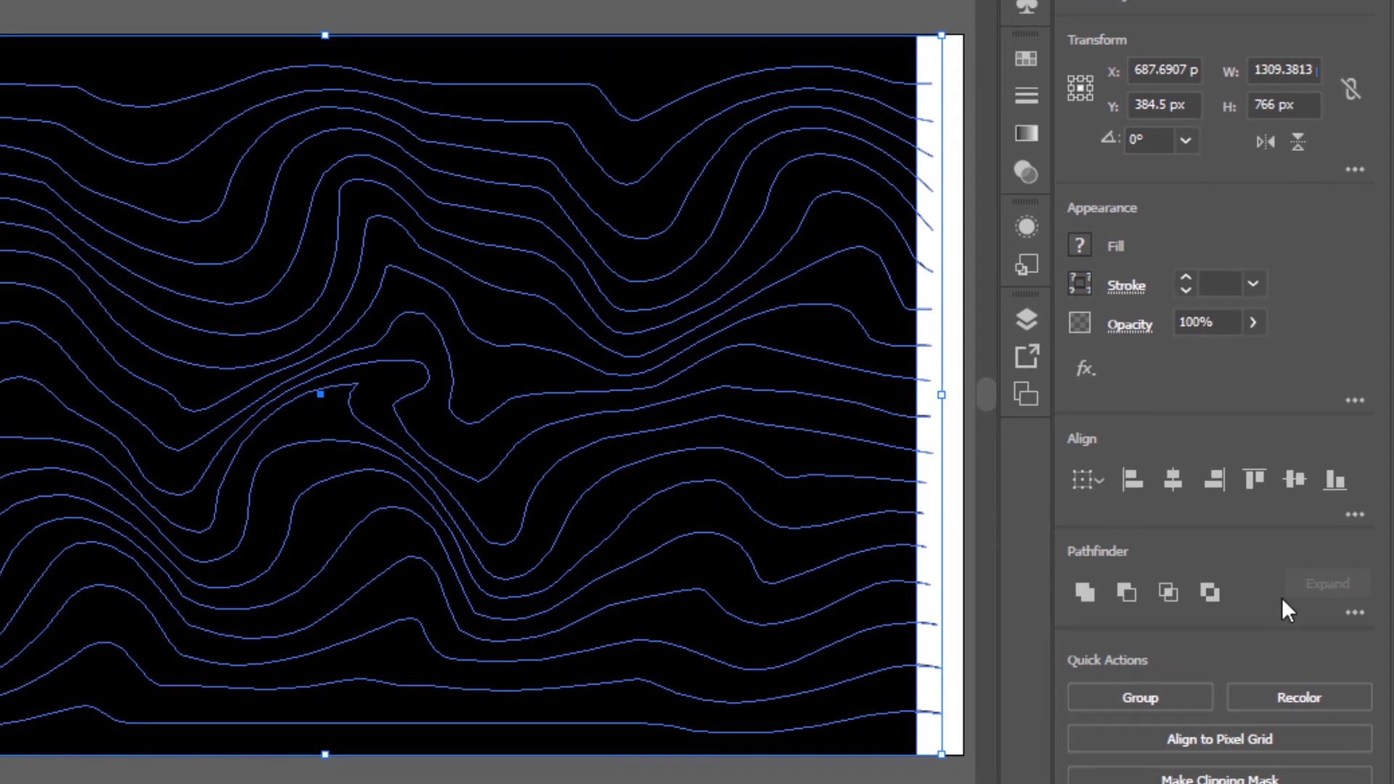
click(1356, 612)
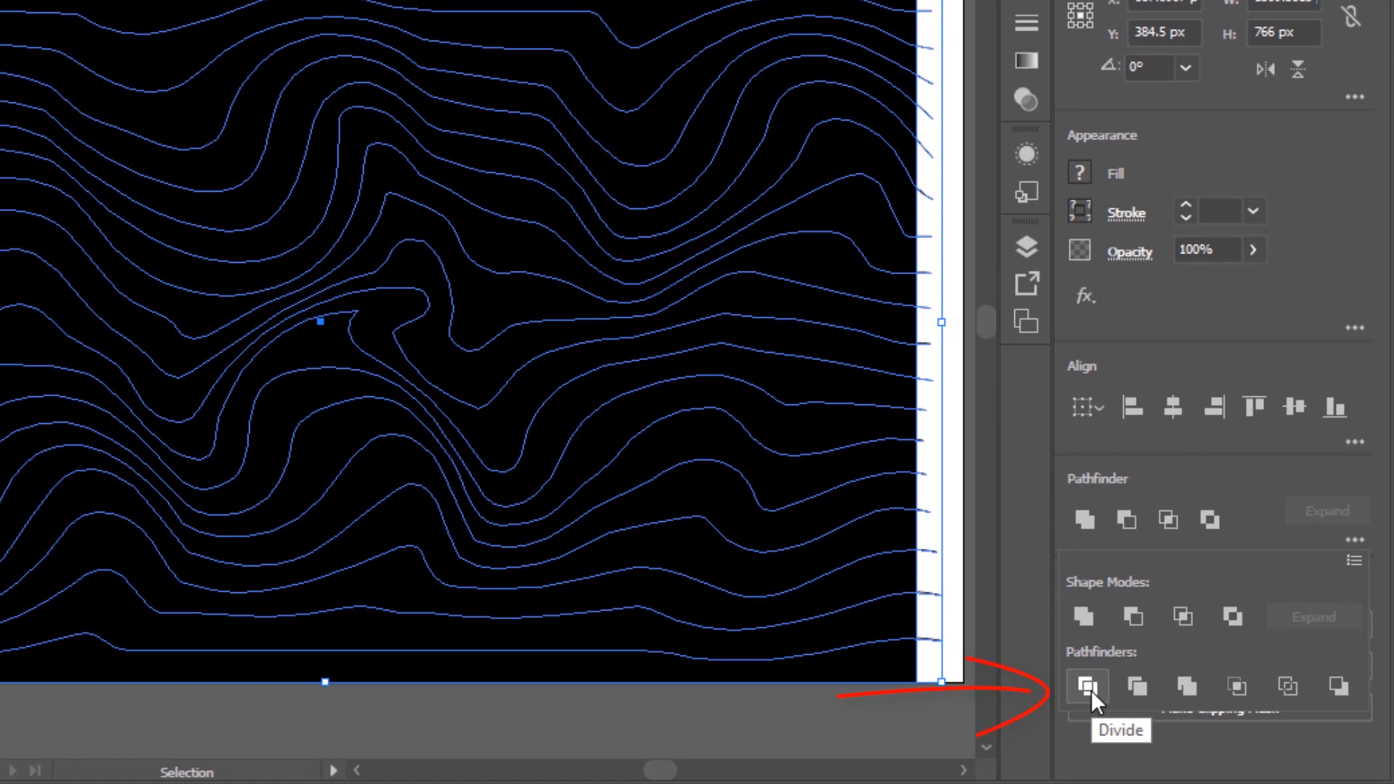
click(1089, 686)
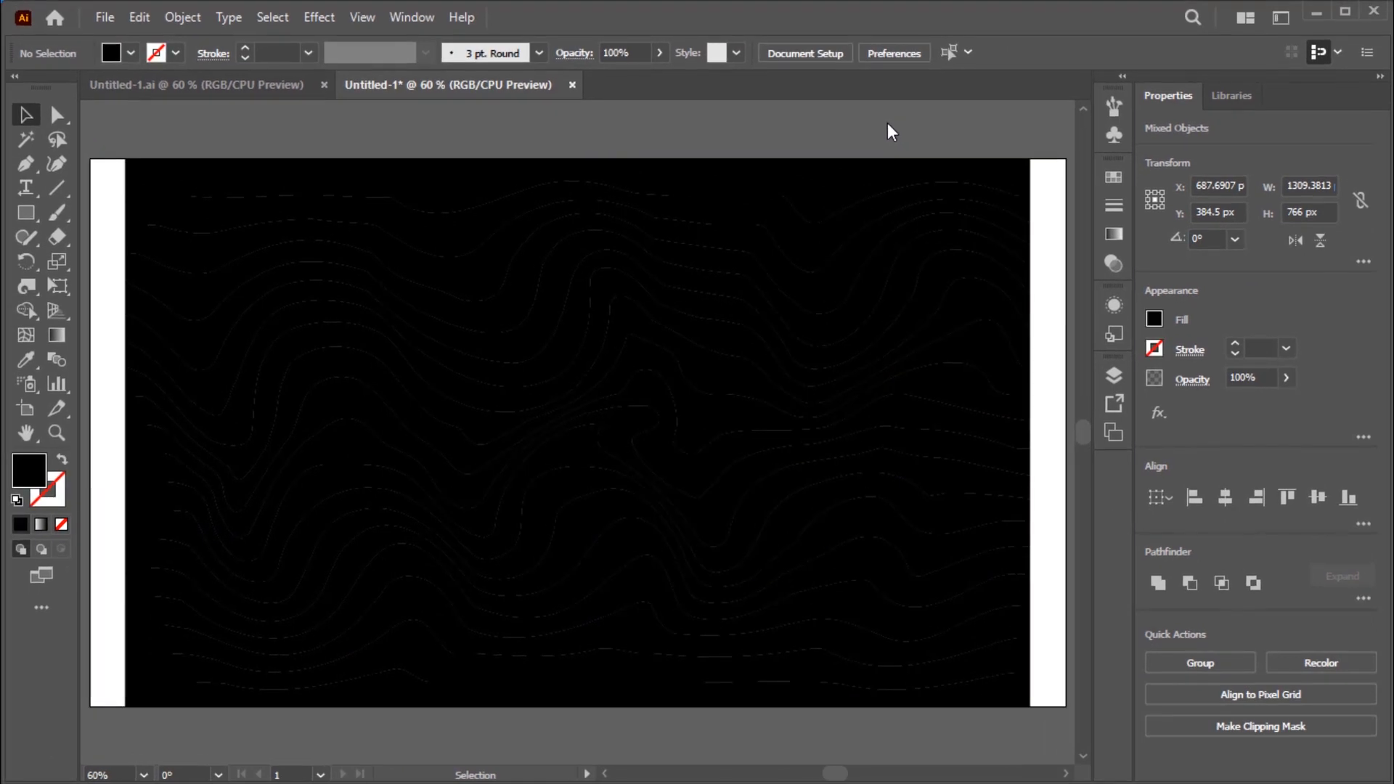
Ungroup the divided artwork into separate wavy strips and deselect them
drag(890, 129, 414, 724)
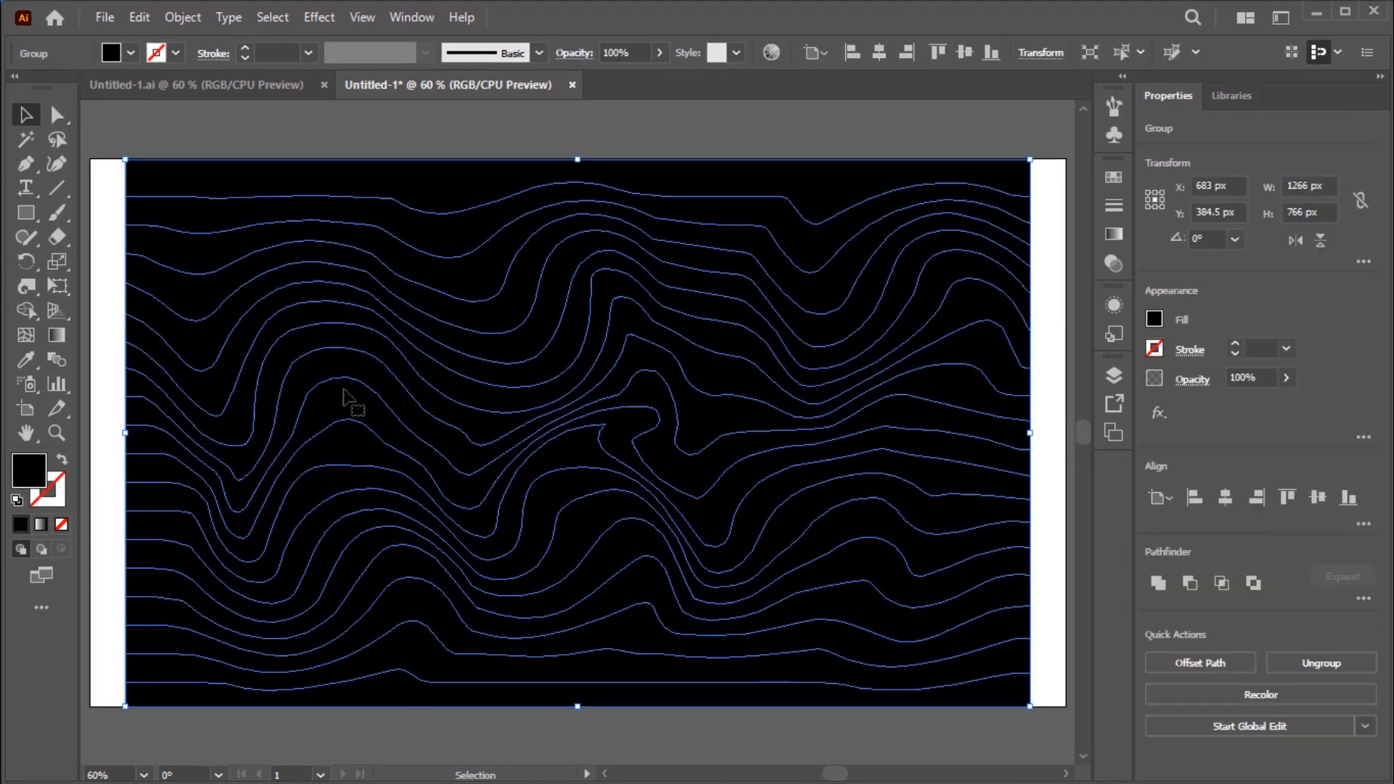
click(194, 22)
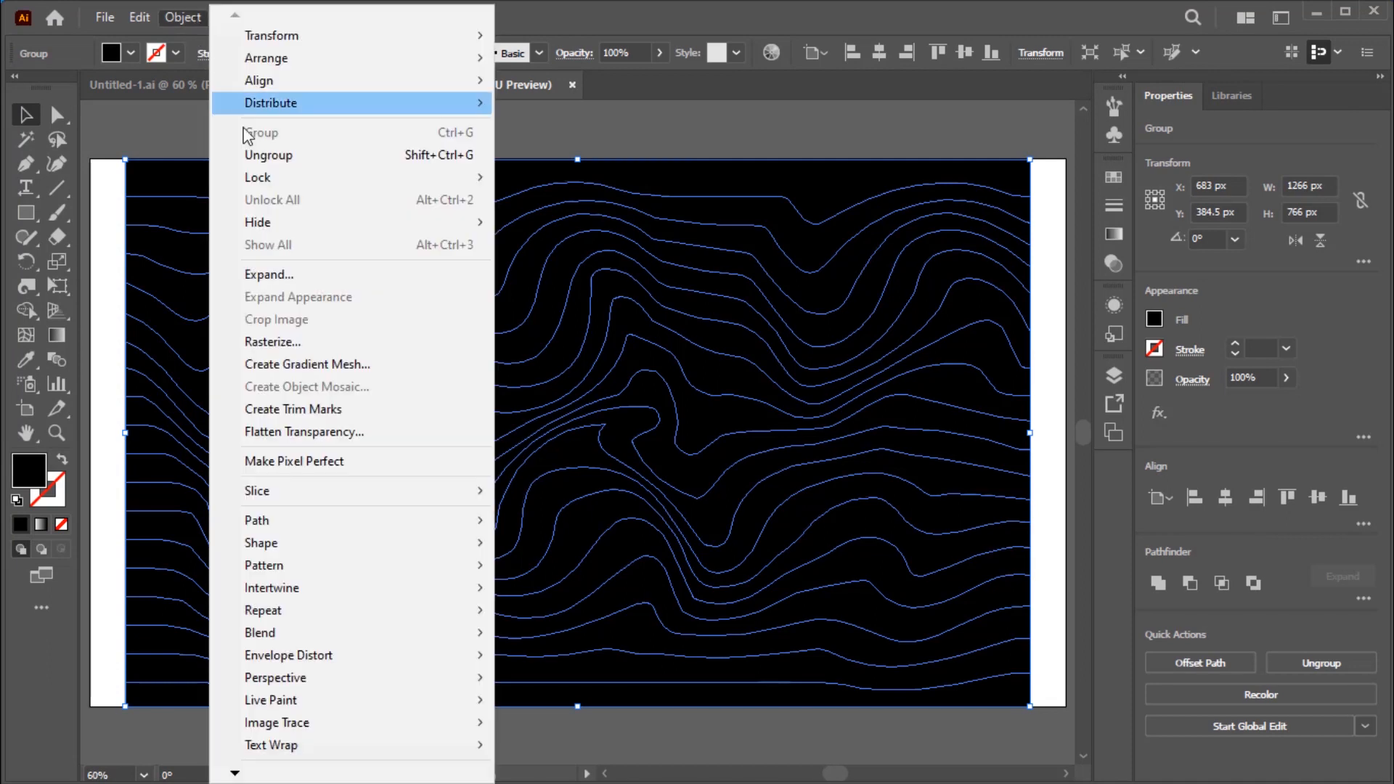
click(274, 161)
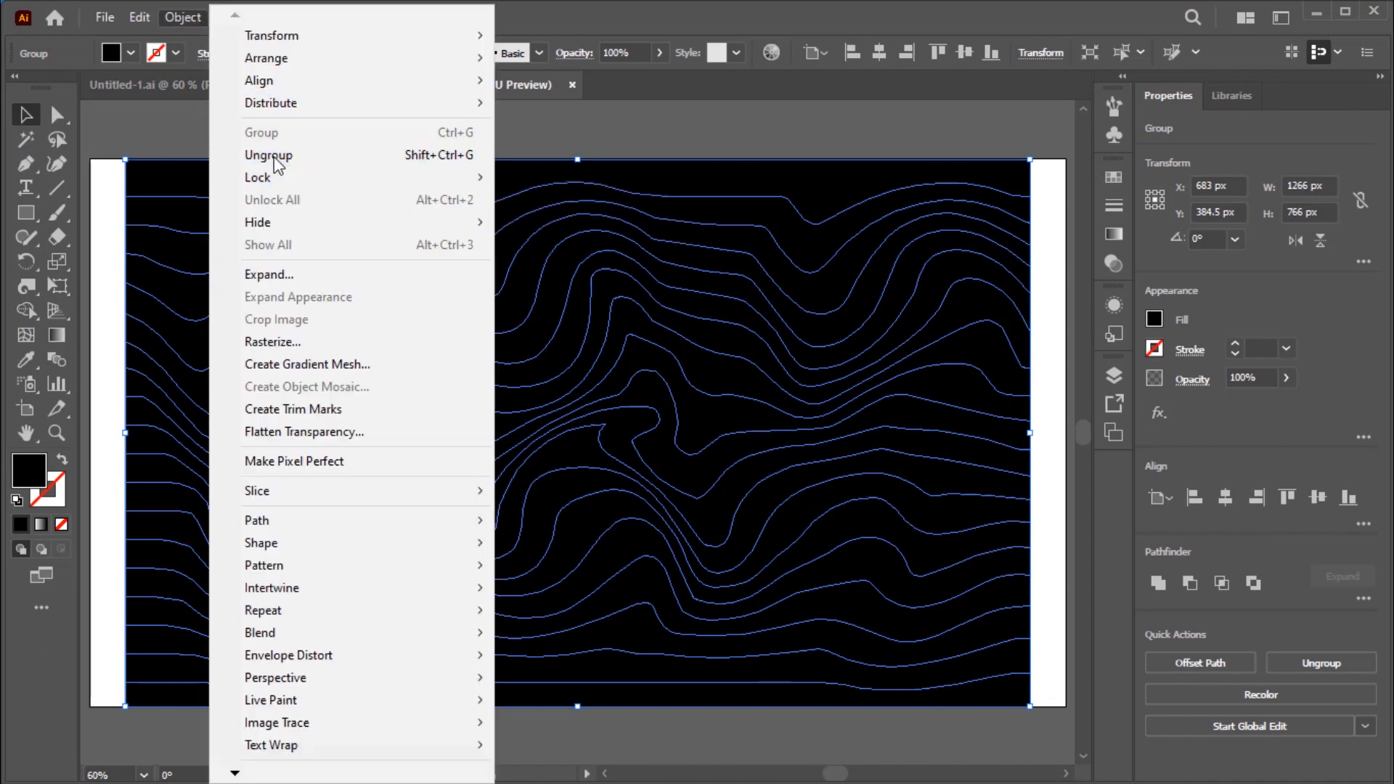
click(520, 136)
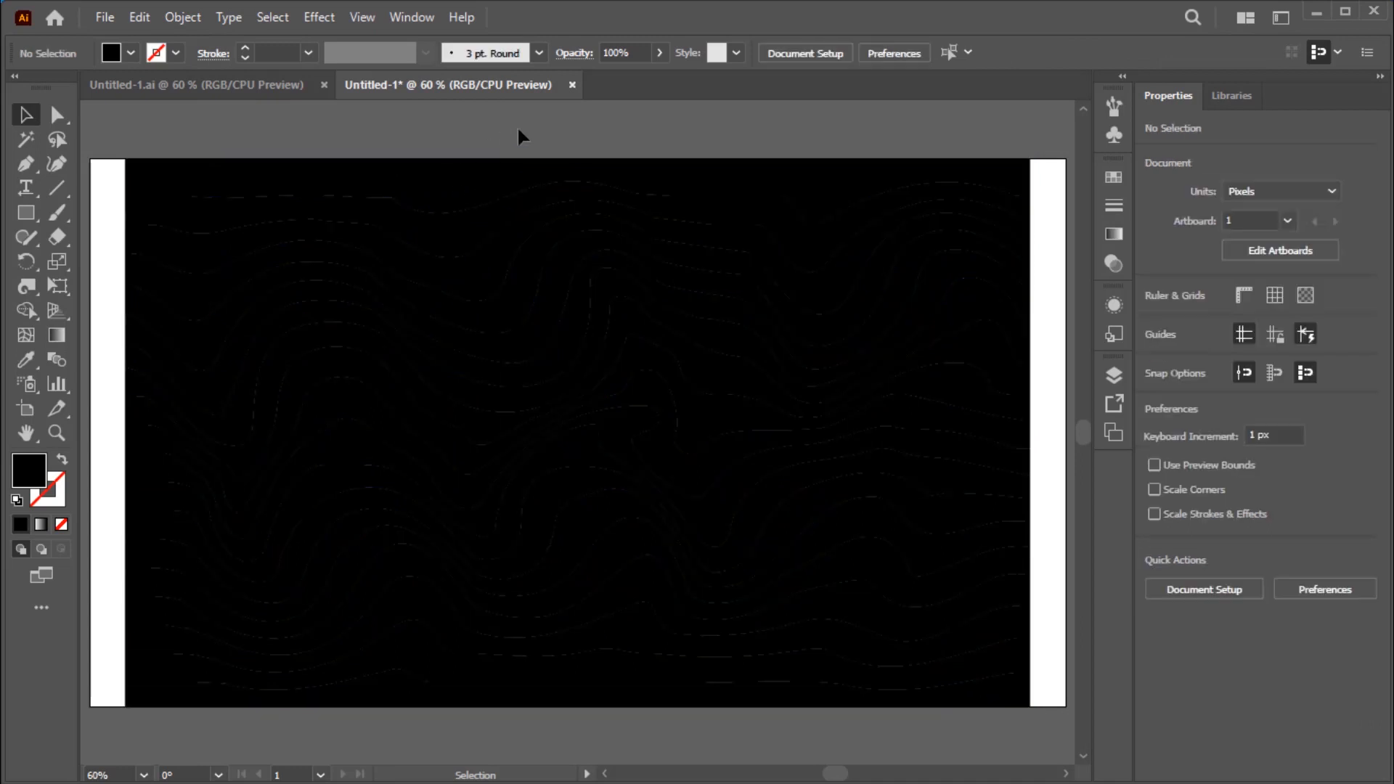
Fill all the wavy strips randomly from the brown and peach color group using Fill Swatches in the randomus script, and deselect them
mouse_move(196, 133)
mouse_down()
mouse_move(342, 230)
mouse_move(758, 599)
mouse_move(872, 759)
mouse_up()
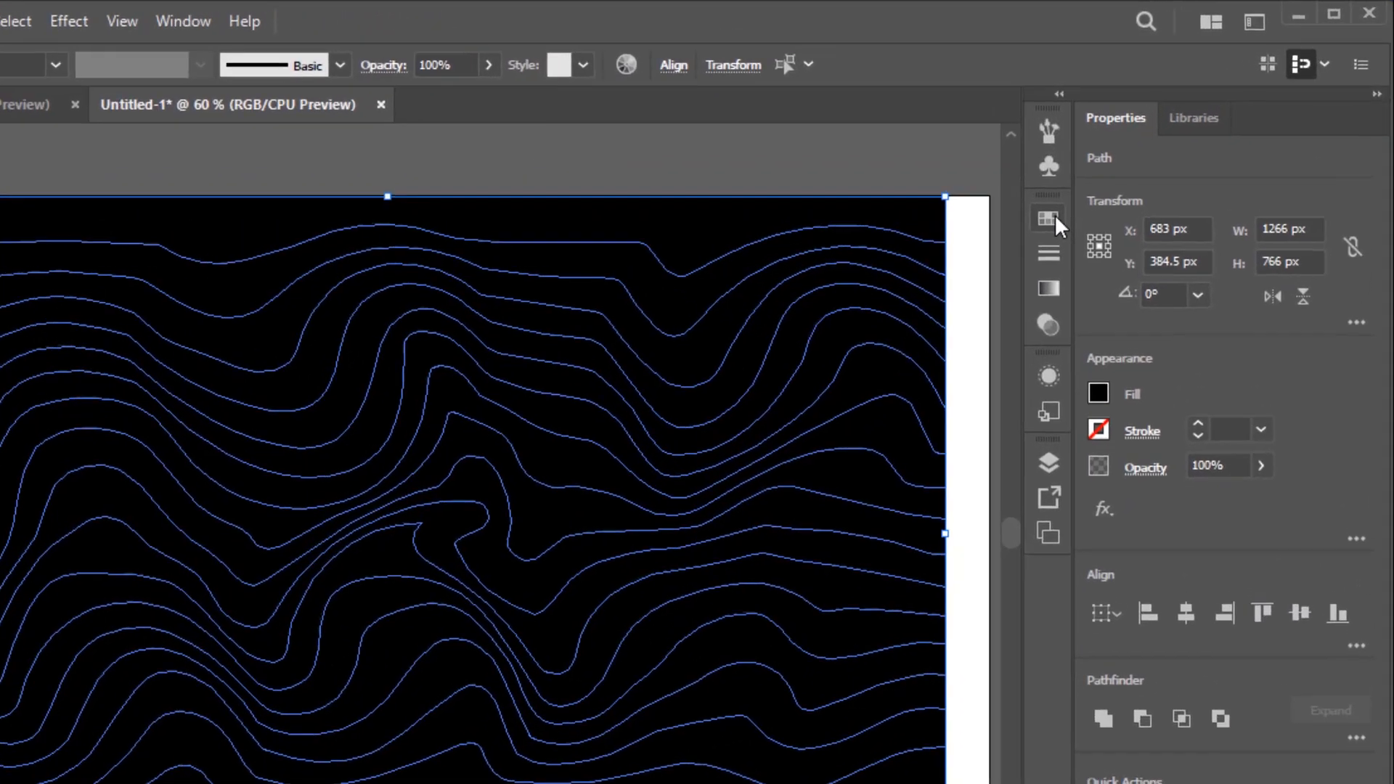
click(1051, 219)
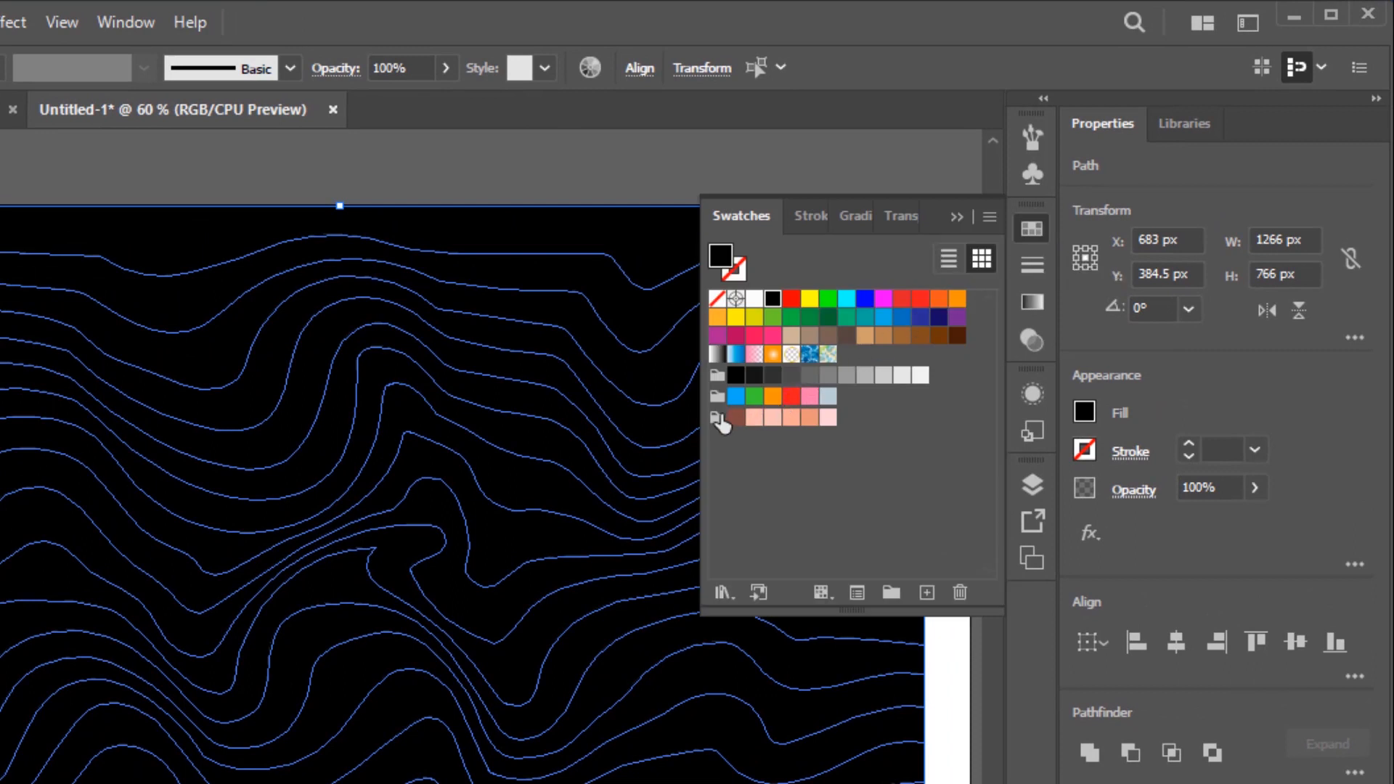
click(717, 418)
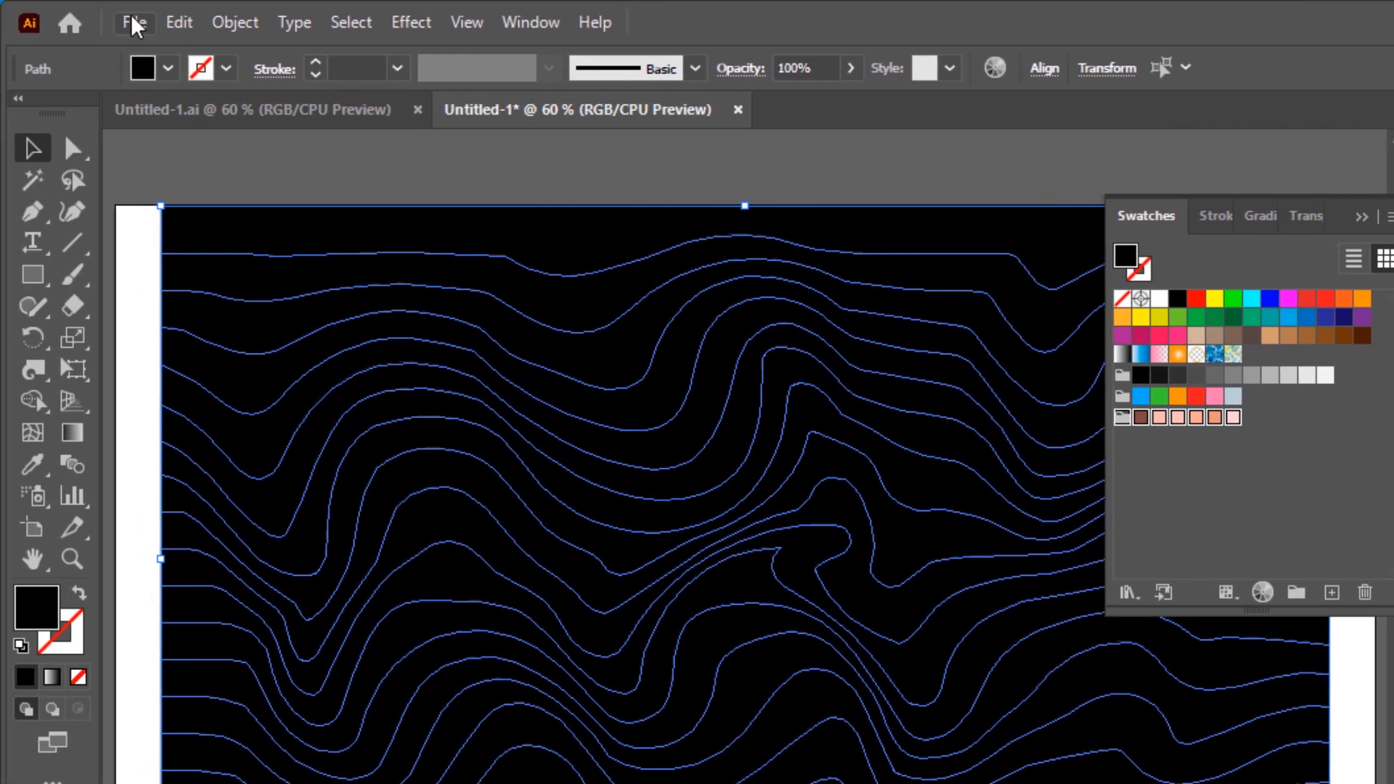
click(134, 23)
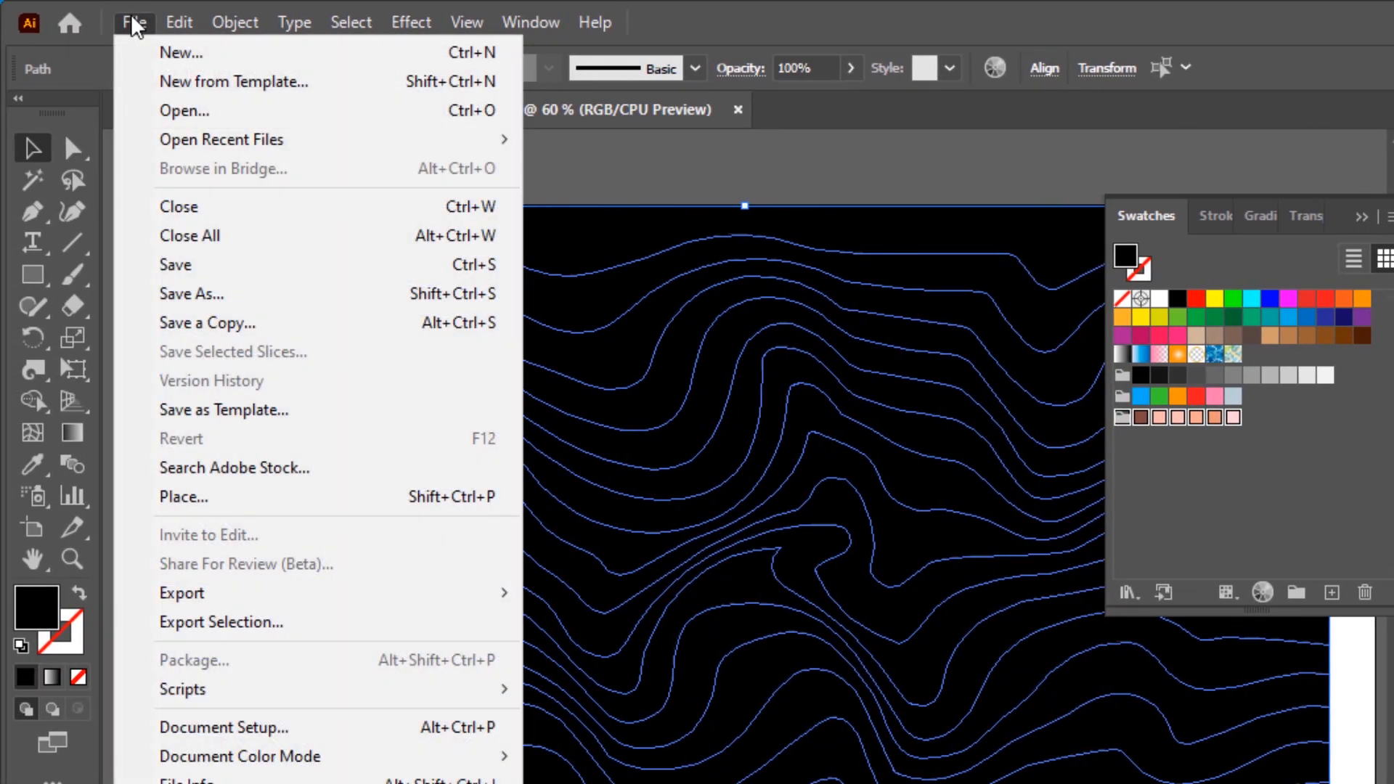
mouse_move(305, 694)
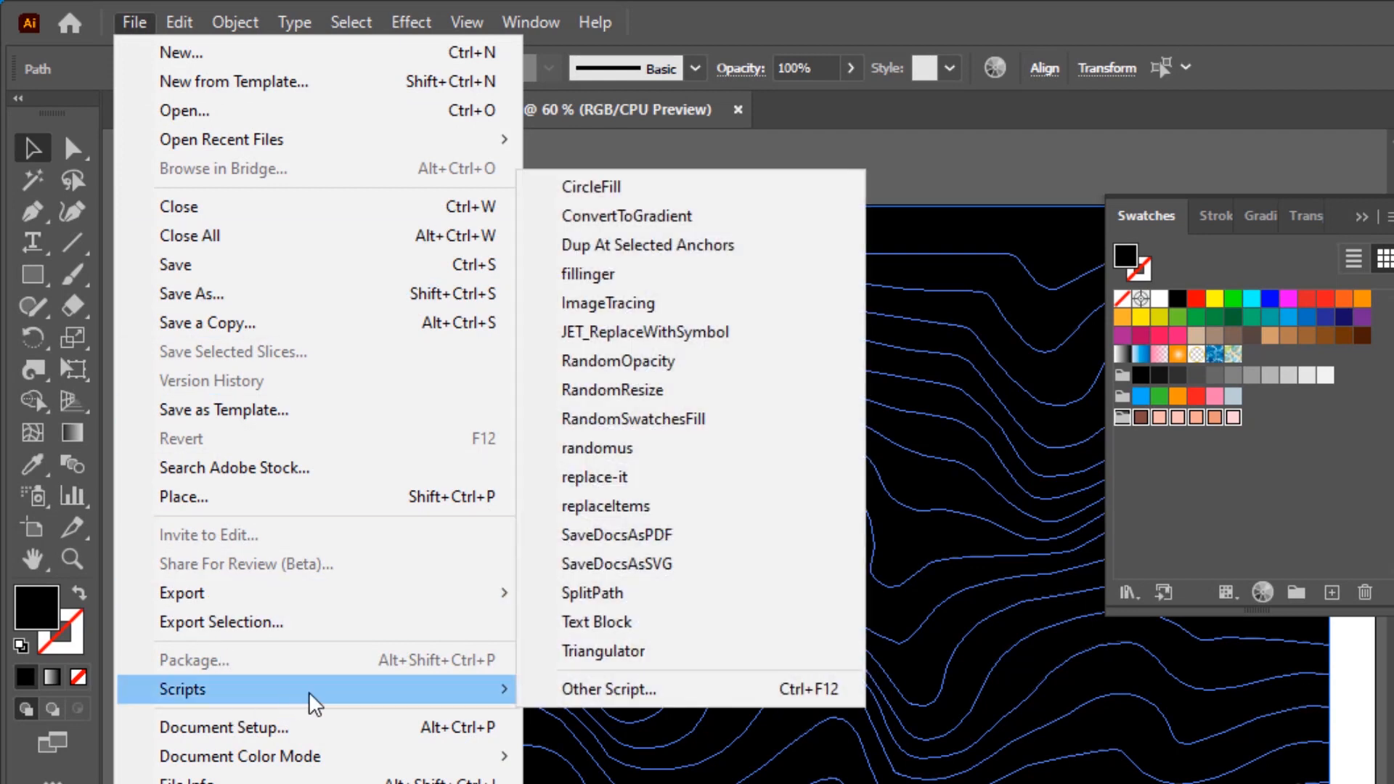
click(694, 456)
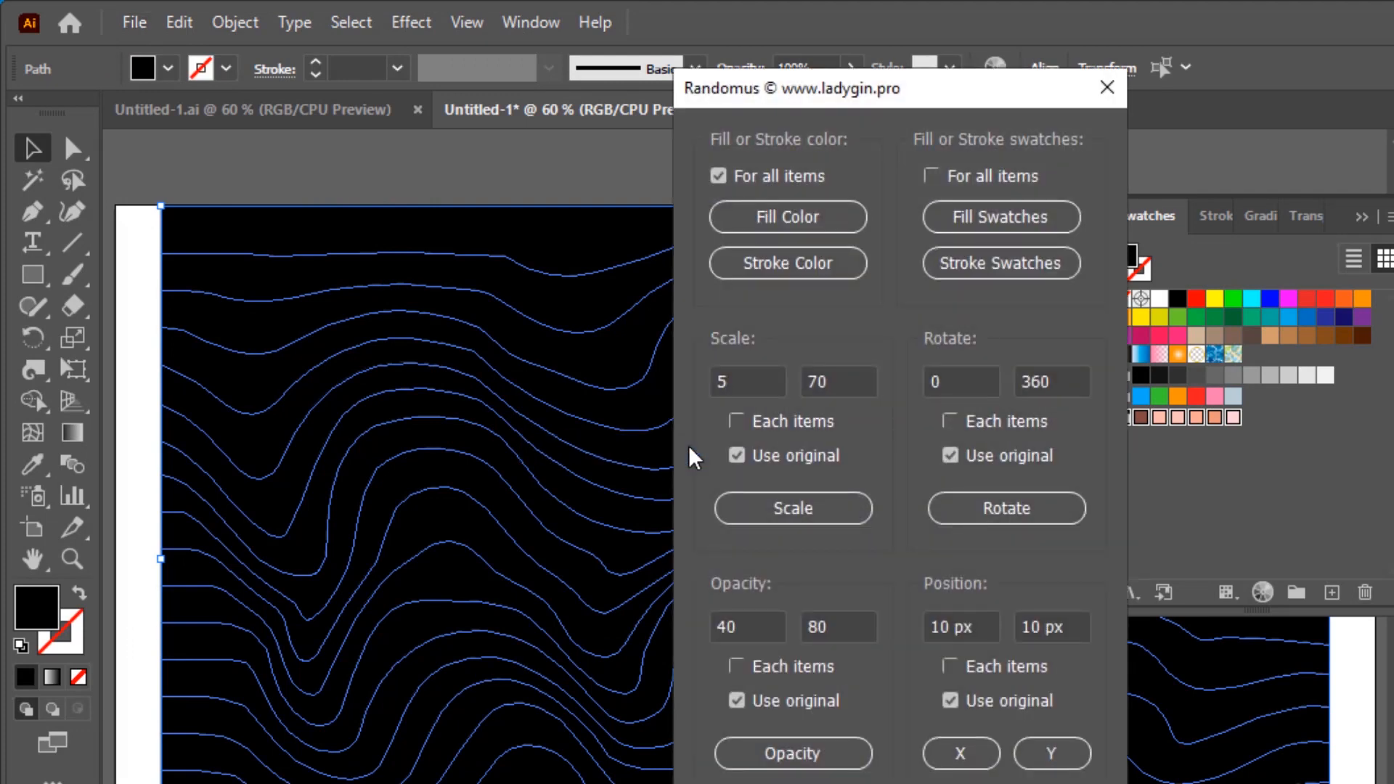
click(999, 231)
click(999, 231)
click(999, 231)
click(1000, 231)
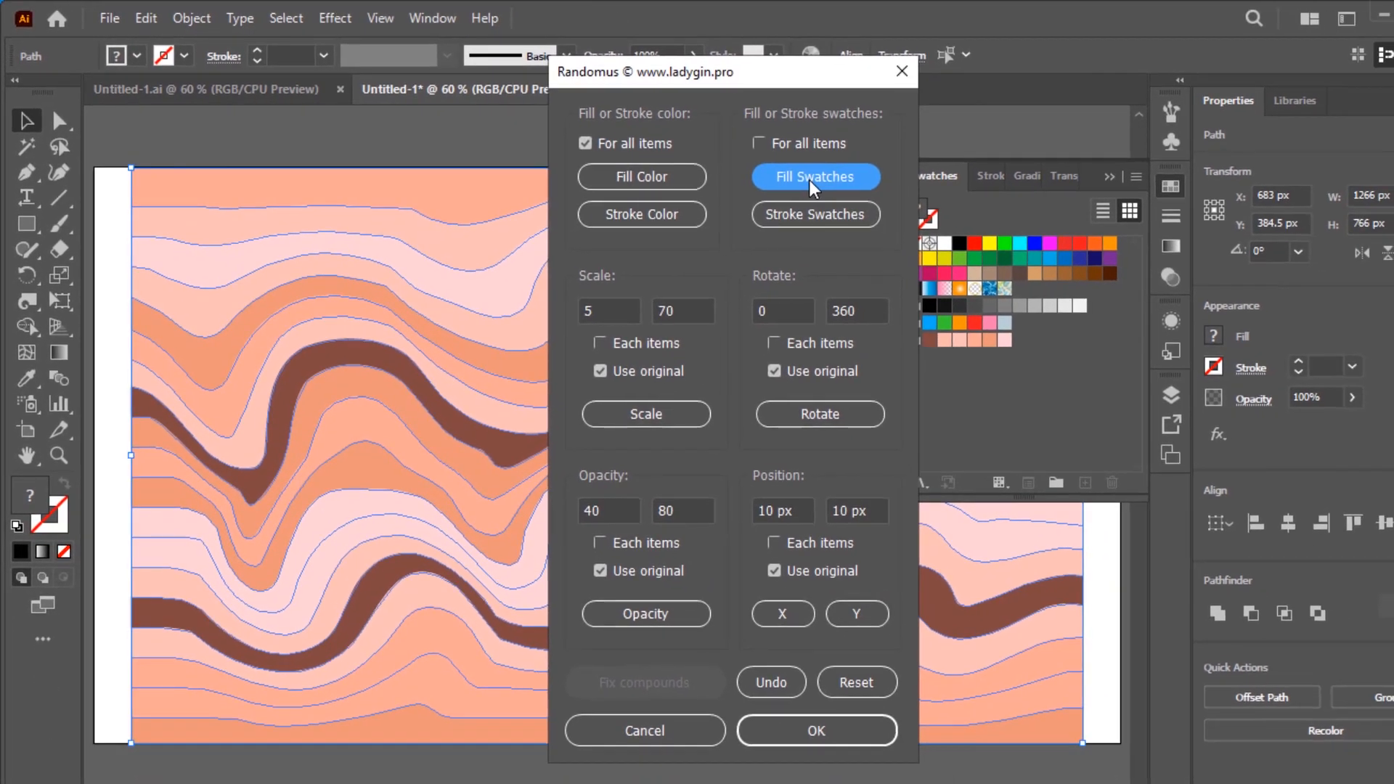
click(817, 731)
click(725, 140)
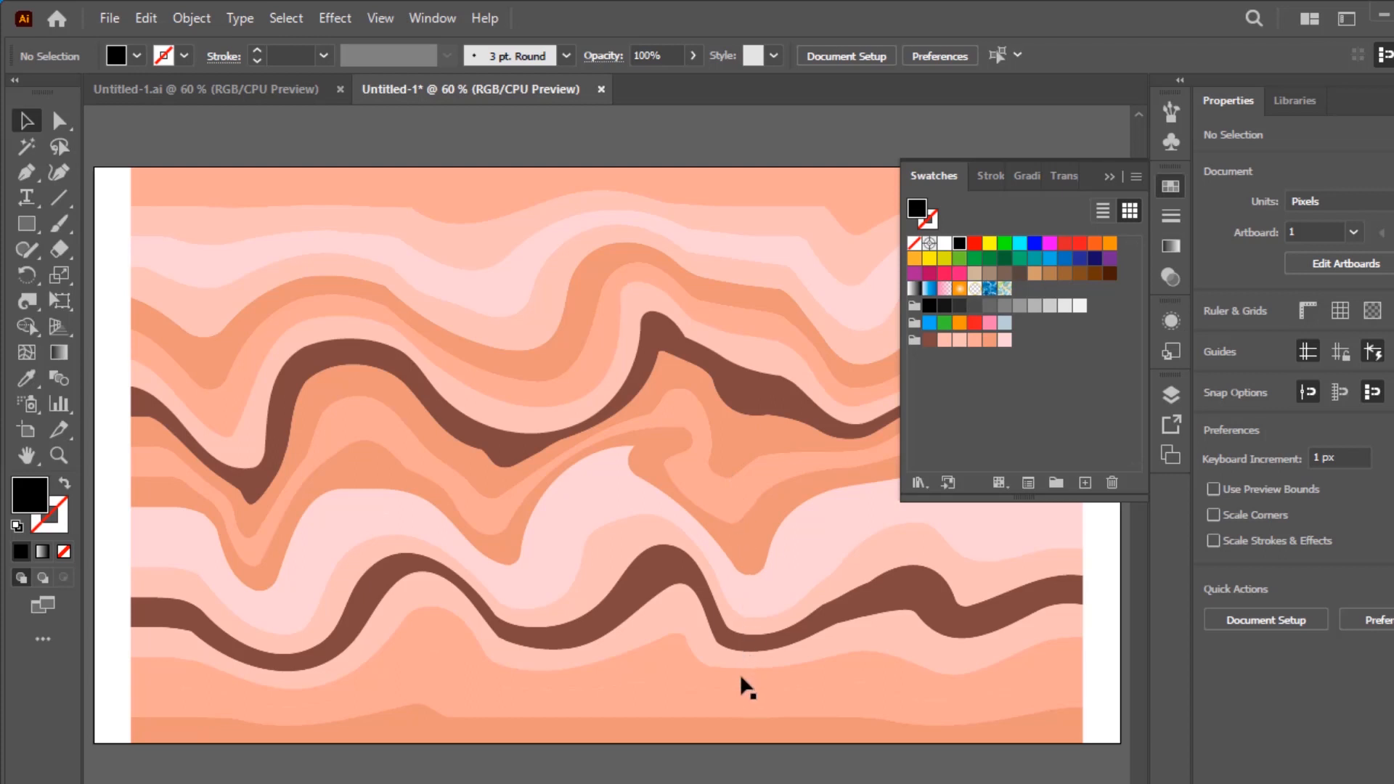
click(1115, 176)
Apply a Multiply drop shadow to all strips with 70% opacity, 7 px X offset, 9 px Y offset and 5 px blur, and deselect them
drag(1057, 166, 163, 664)
scroll(342, 538, up, 3)
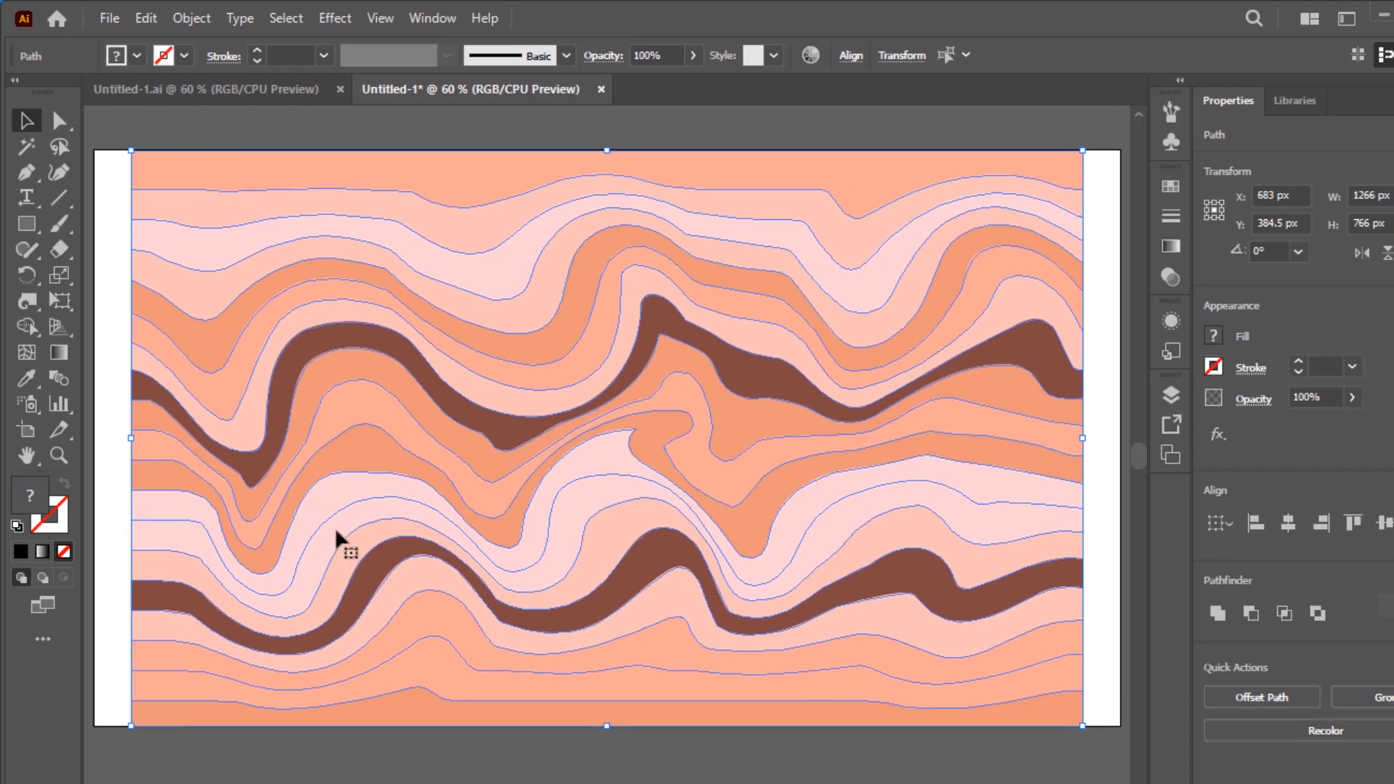
scroll(337, 532, up, 1)
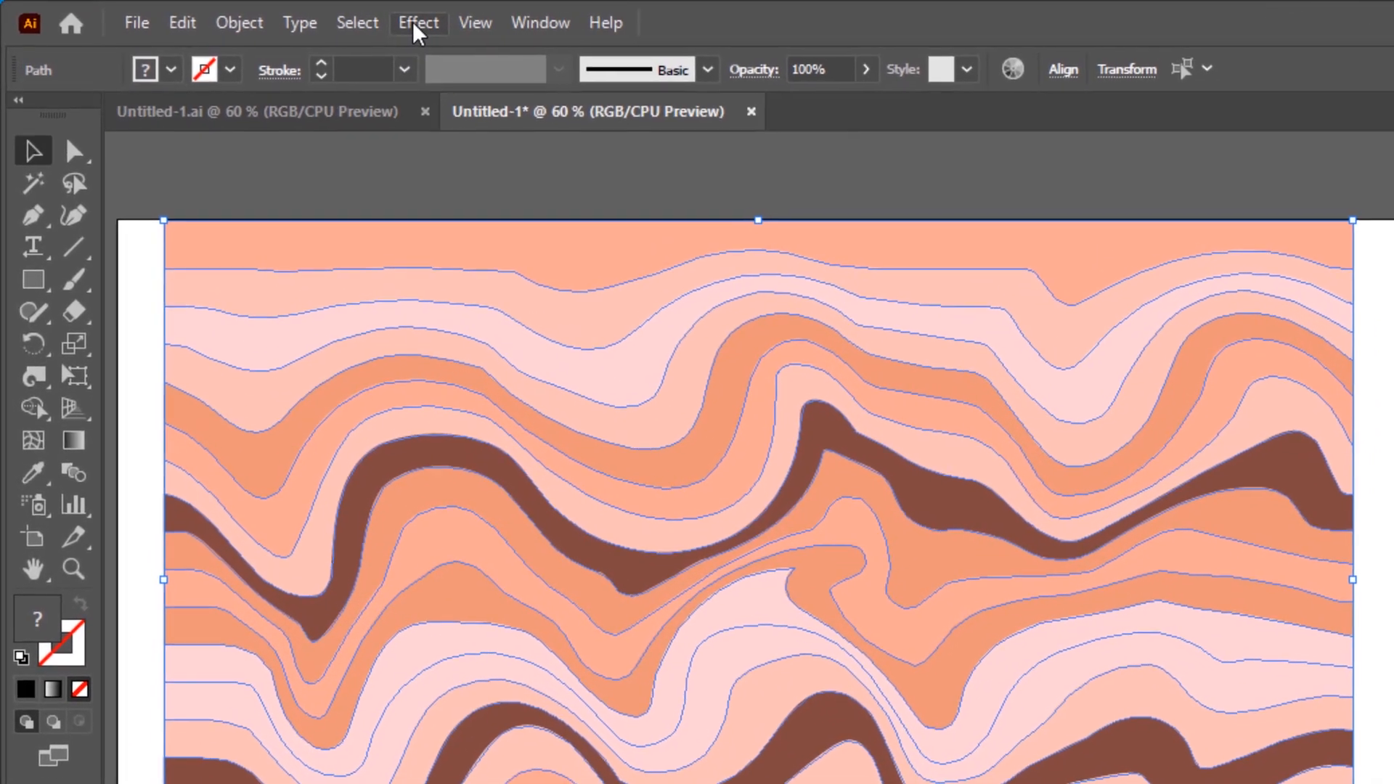
click(394, 24)
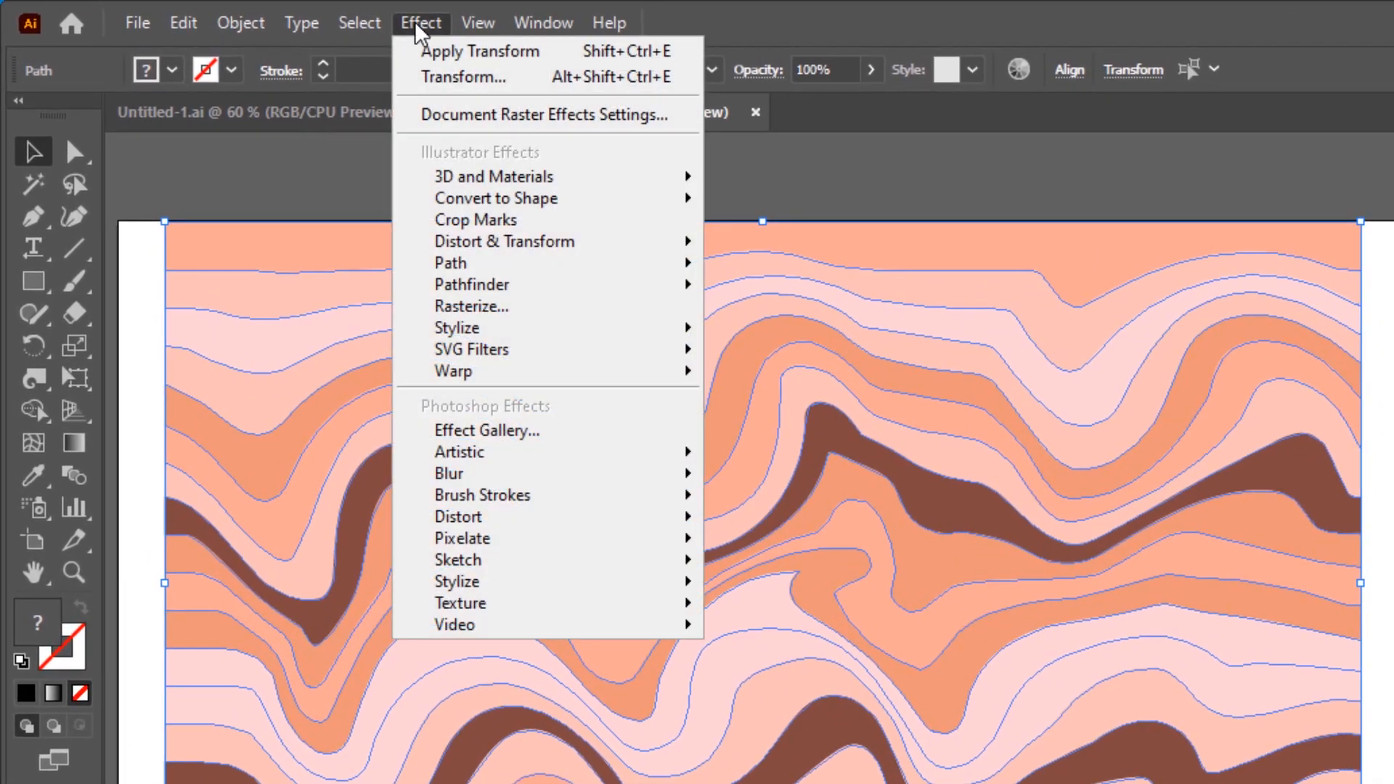
mouse_move(513, 336)
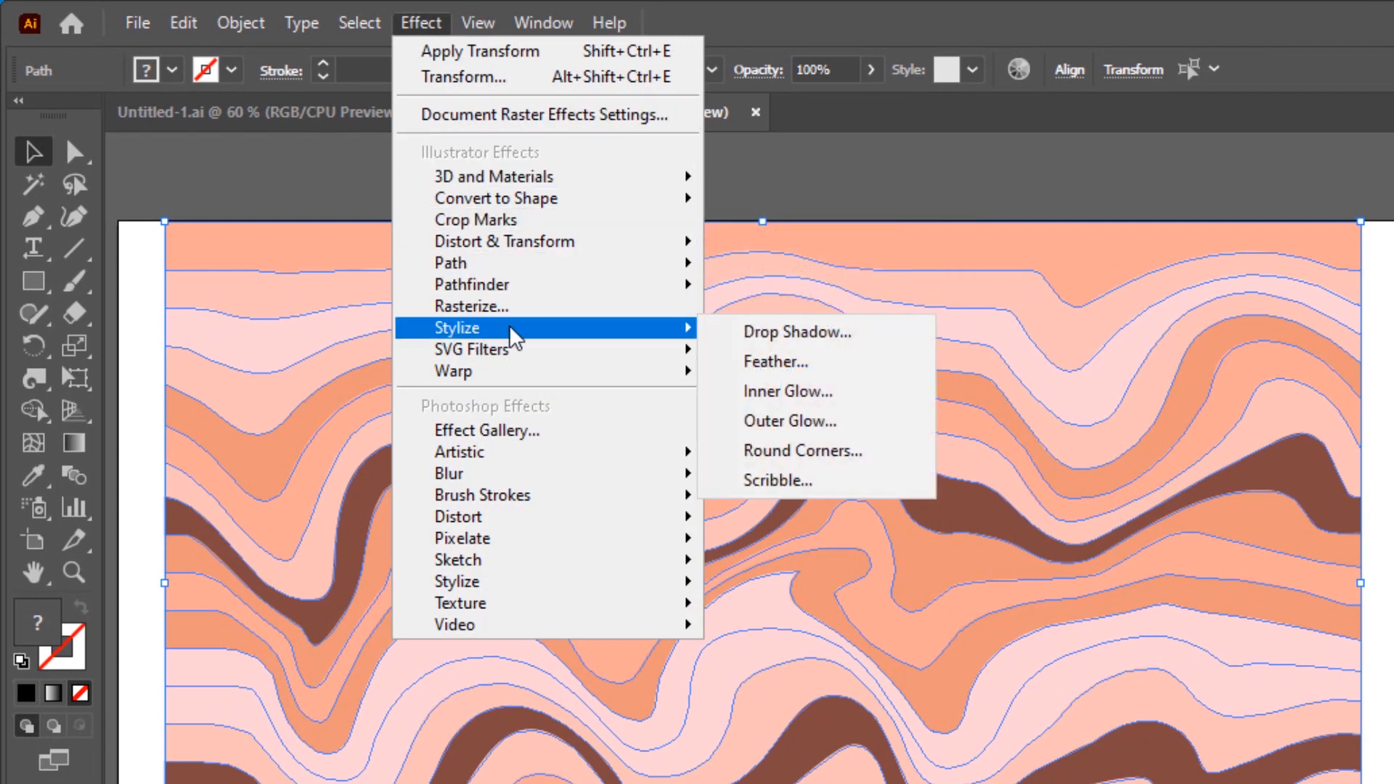
click(881, 343)
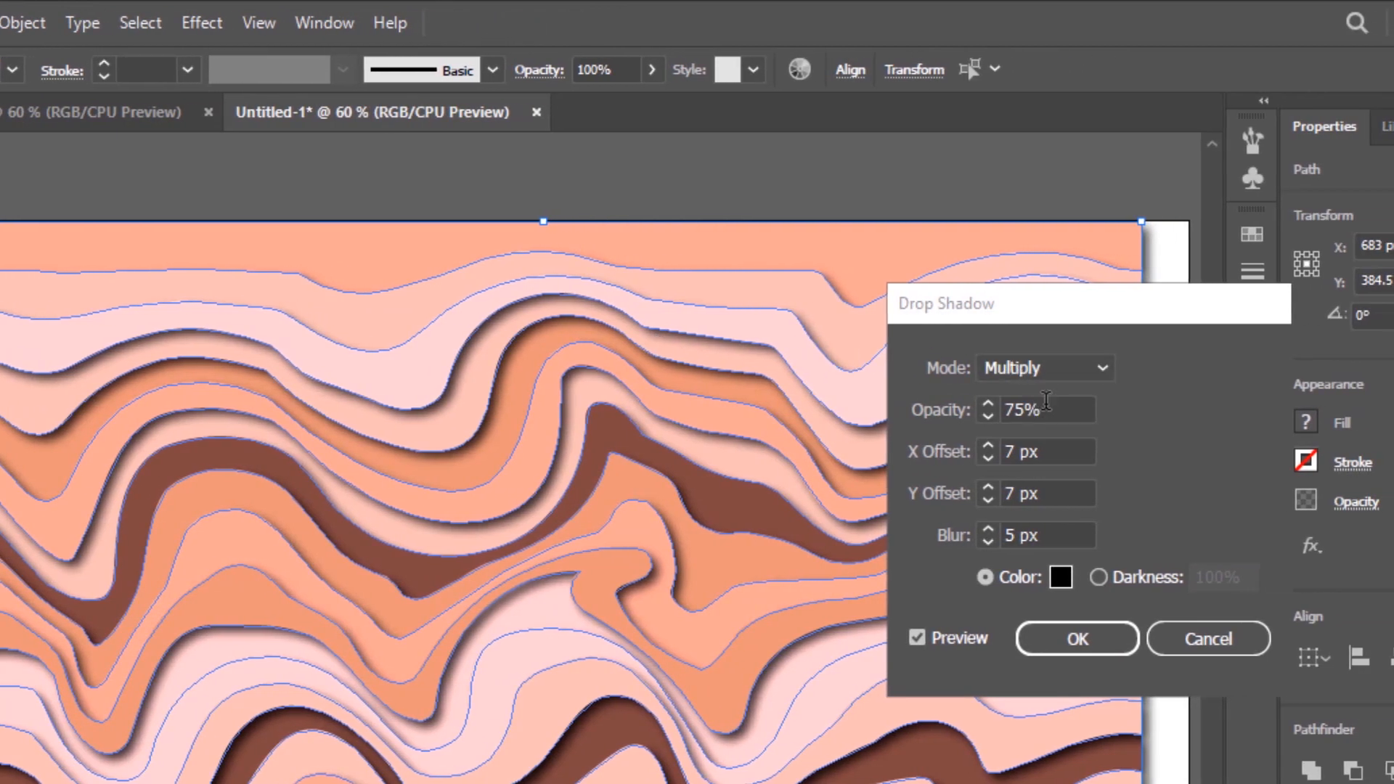
drag(1065, 410, 982, 412)
text(70)
key(Tab)
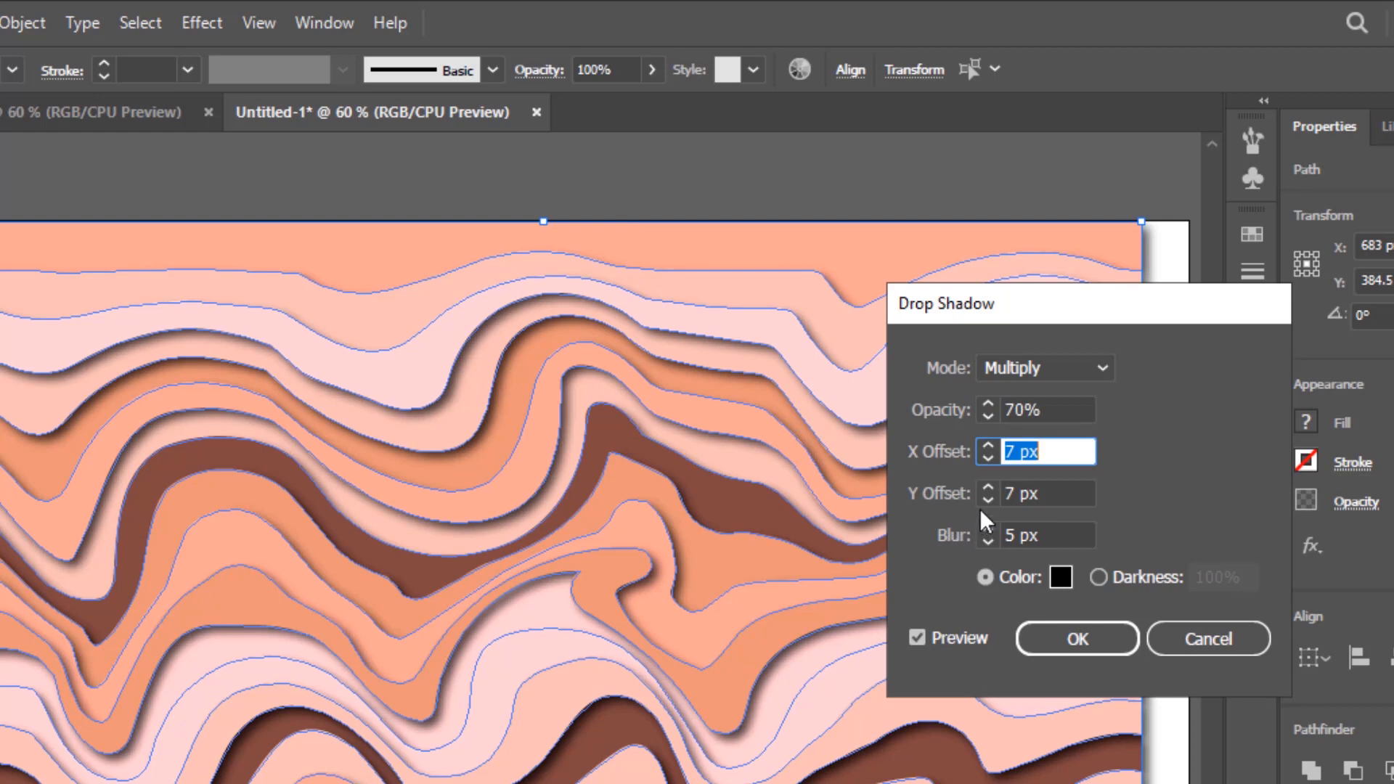
key(Tab)
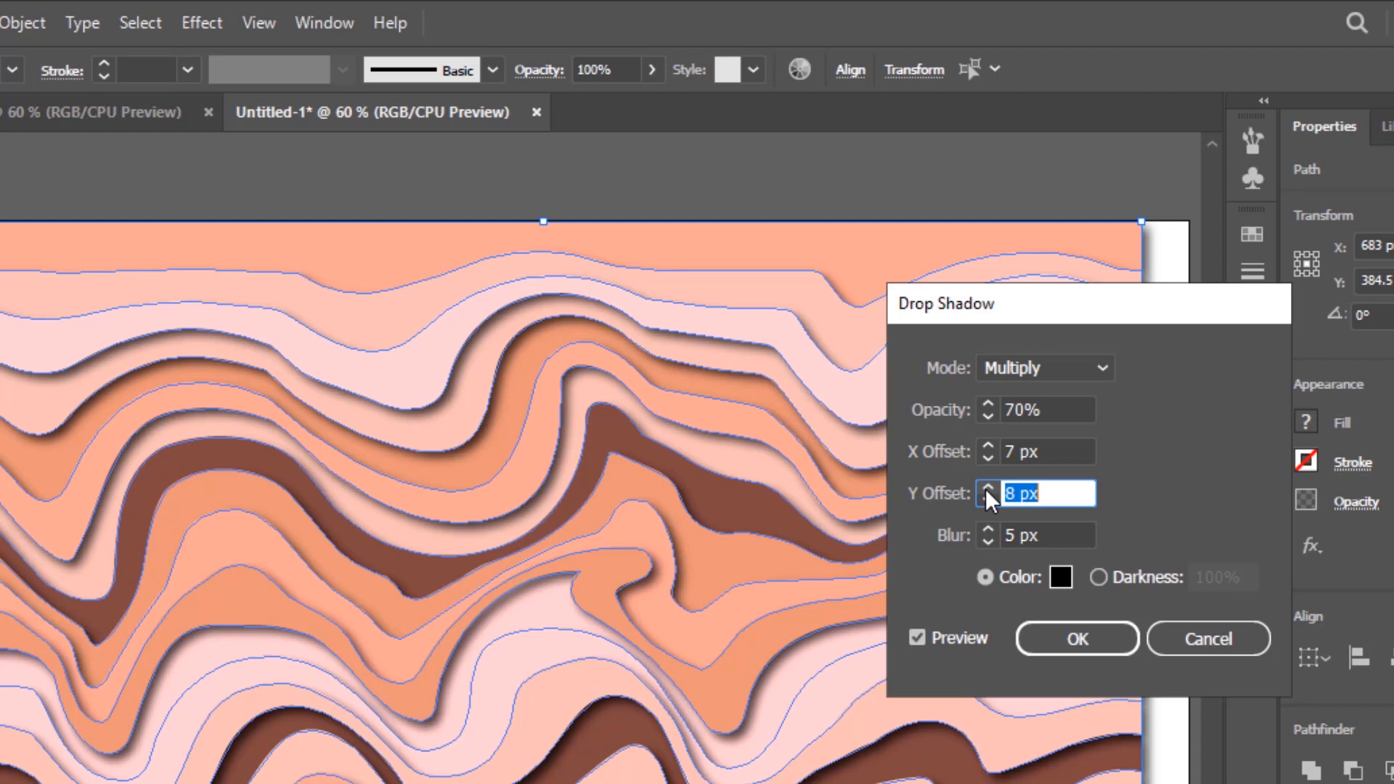
click(988, 487)
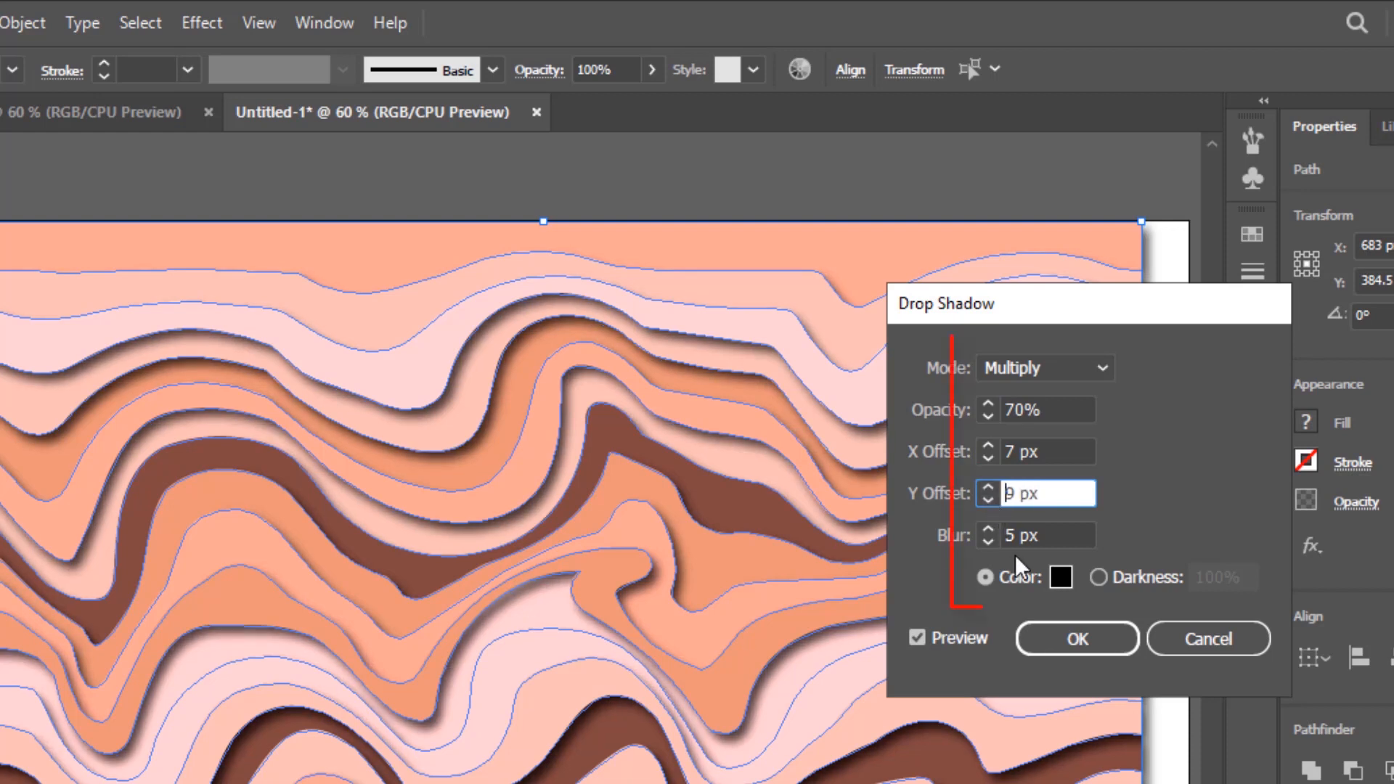
click(1091, 643)
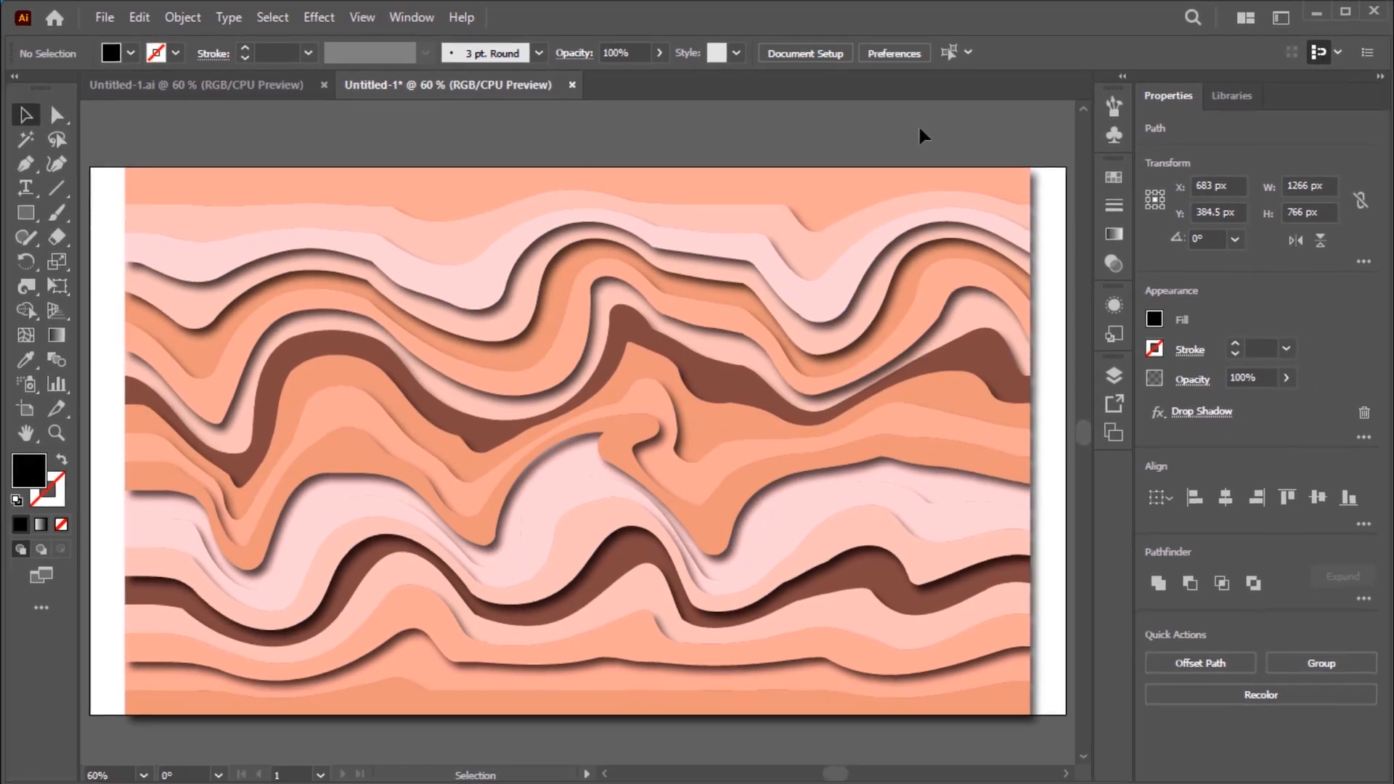
click(931, 142)
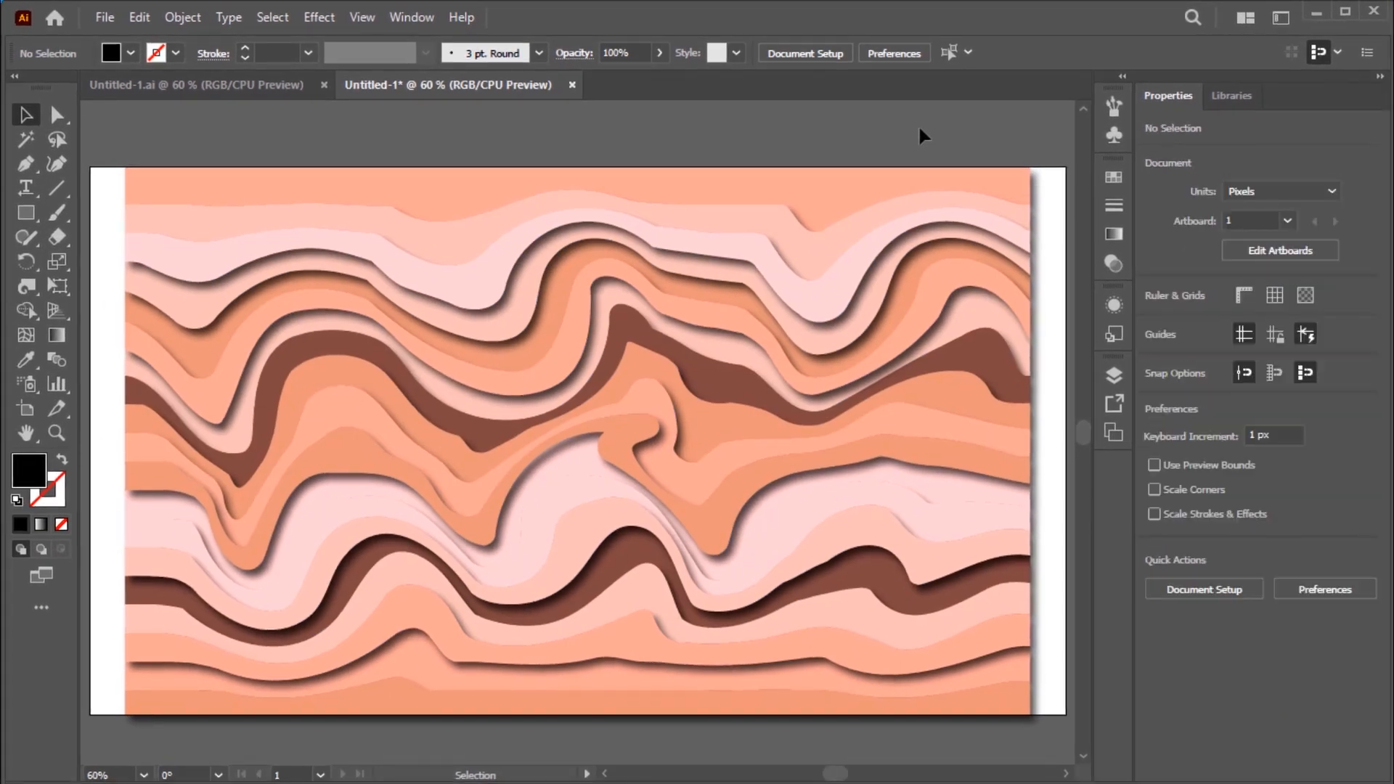